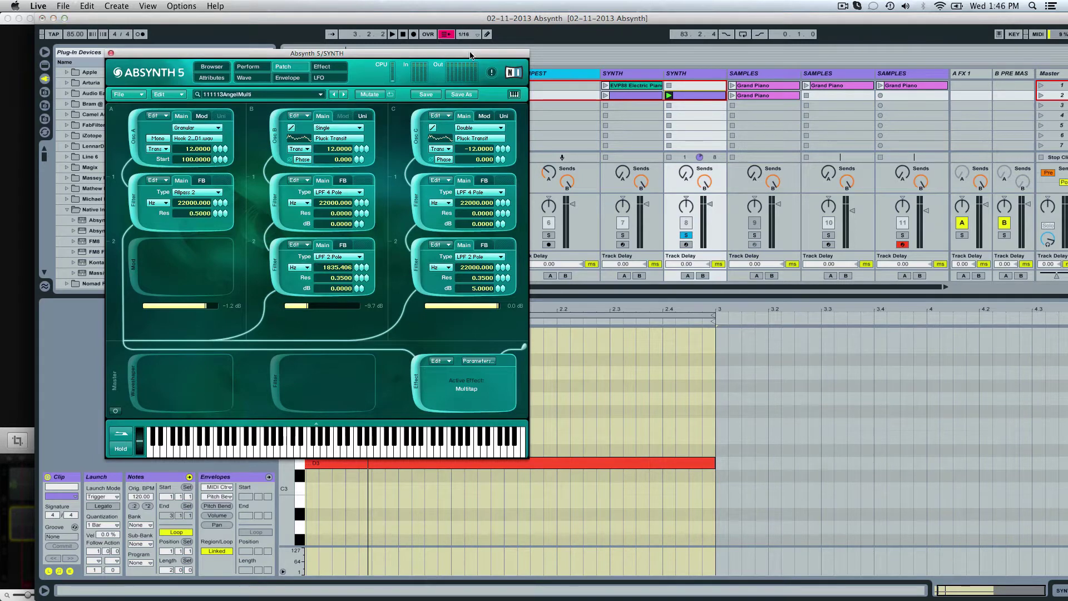
# Position the Absynth window over Live and select the SYNTH track.
pyautogui.moveTo(475, 55); pyautogui.dragTo(688, 58)
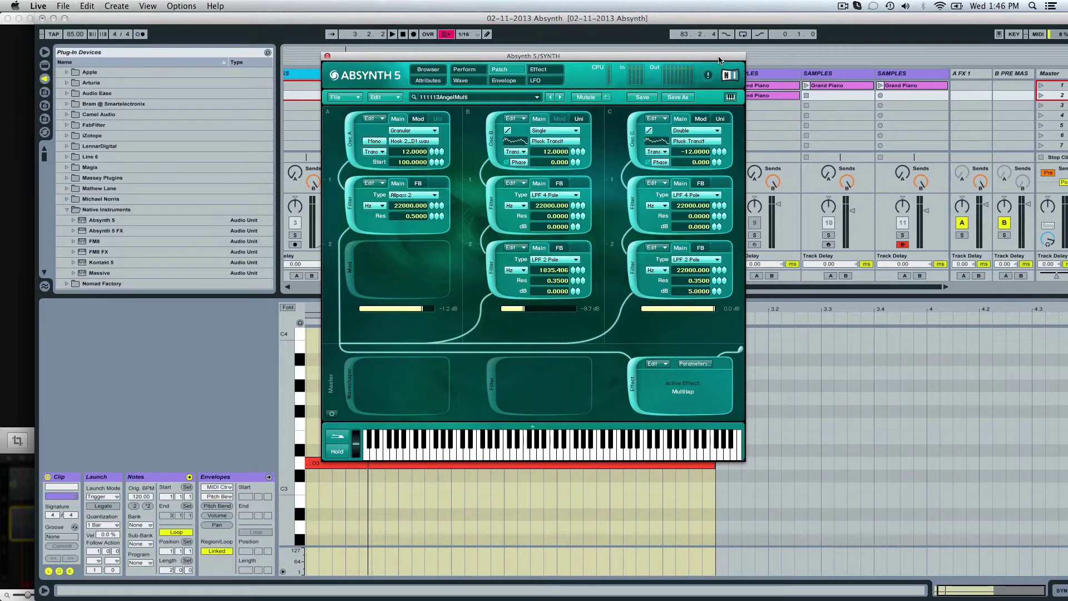
pyautogui.moveTo(718, 60); pyautogui.dragTo(539, 50)
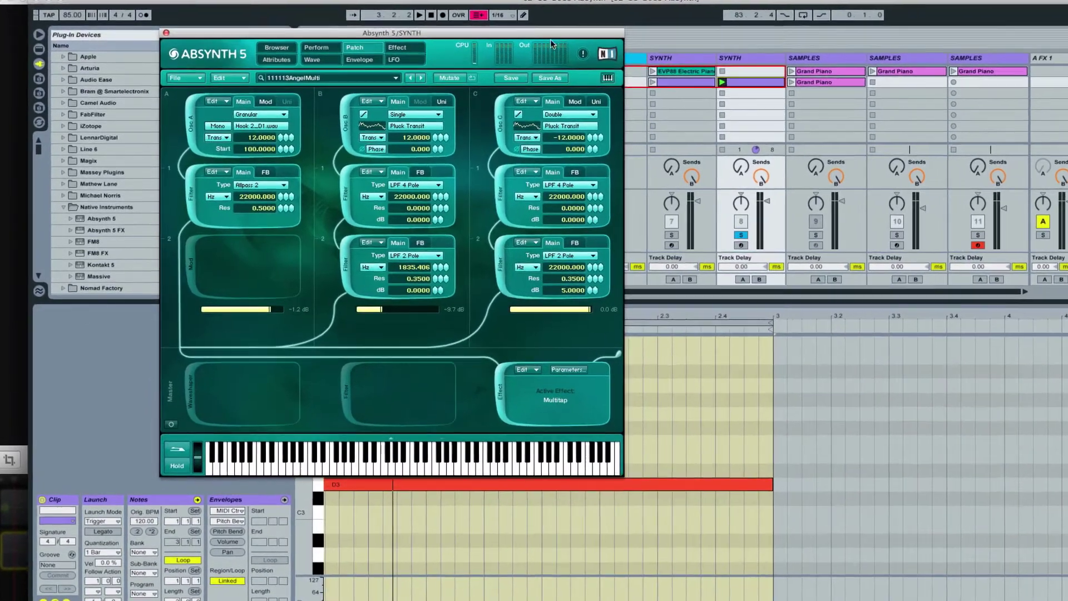
pyautogui.moveTo(549, 39); pyautogui.dragTo(525, 62)
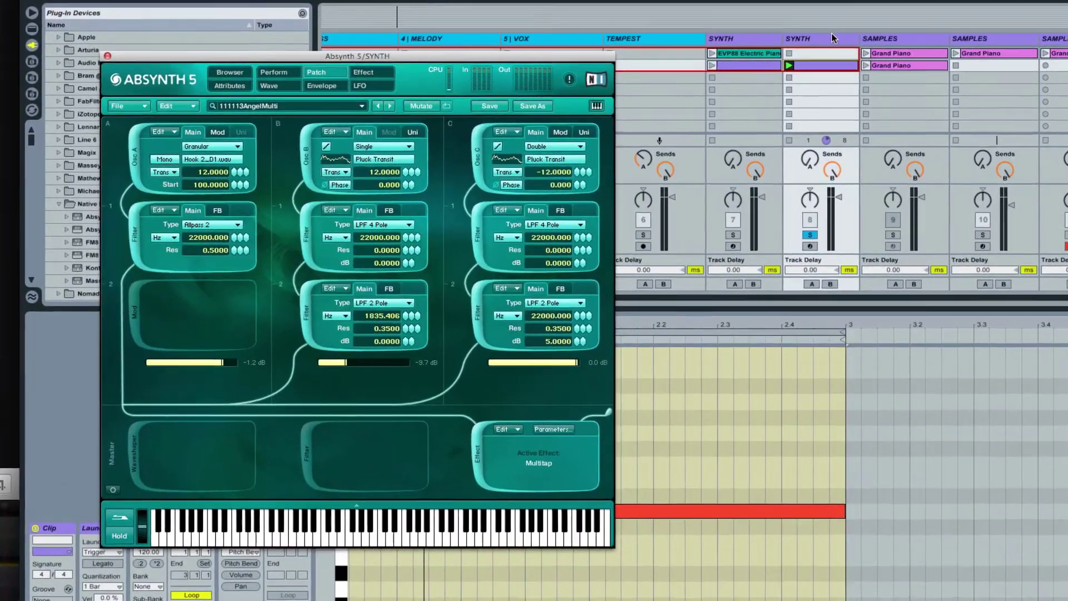
pyautogui.click(832, 38)
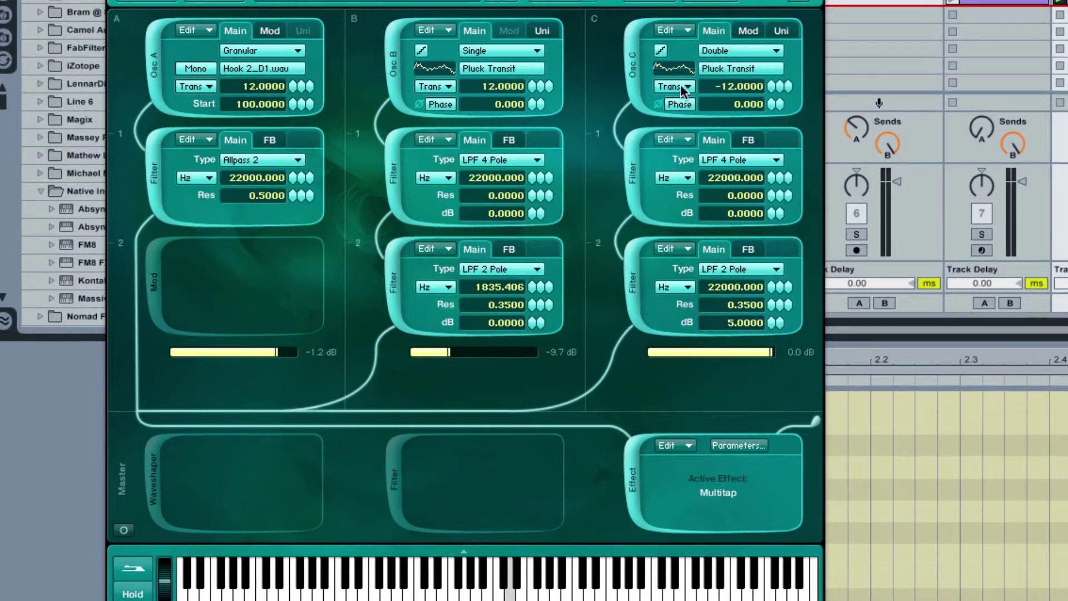
# Switch off channels C and B, leaving only the granular Osc A chain.
pyautogui.click(632, 63)
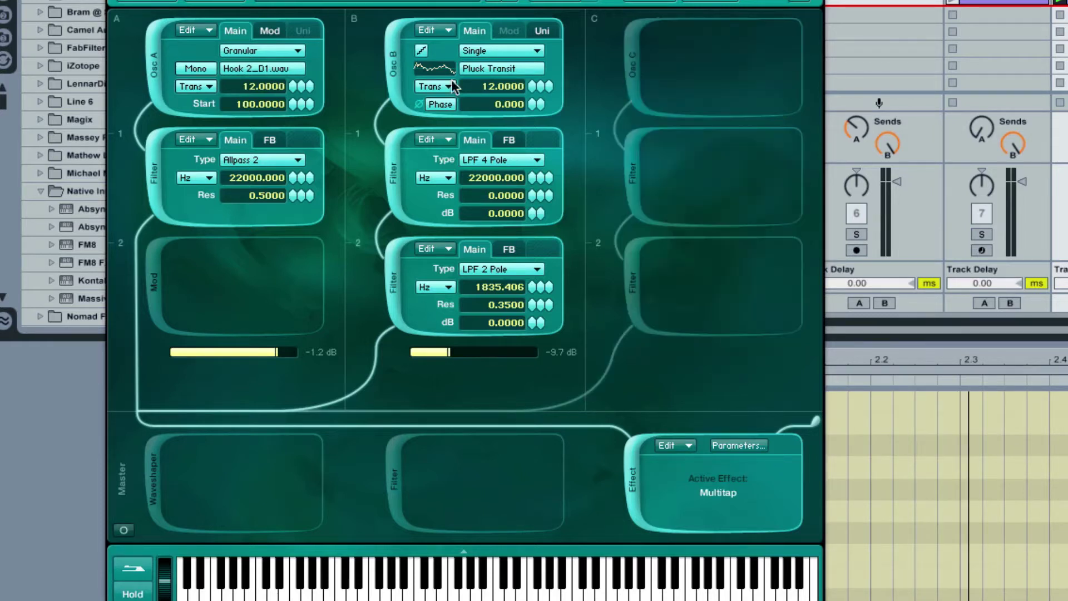
pyautogui.click(393, 66)
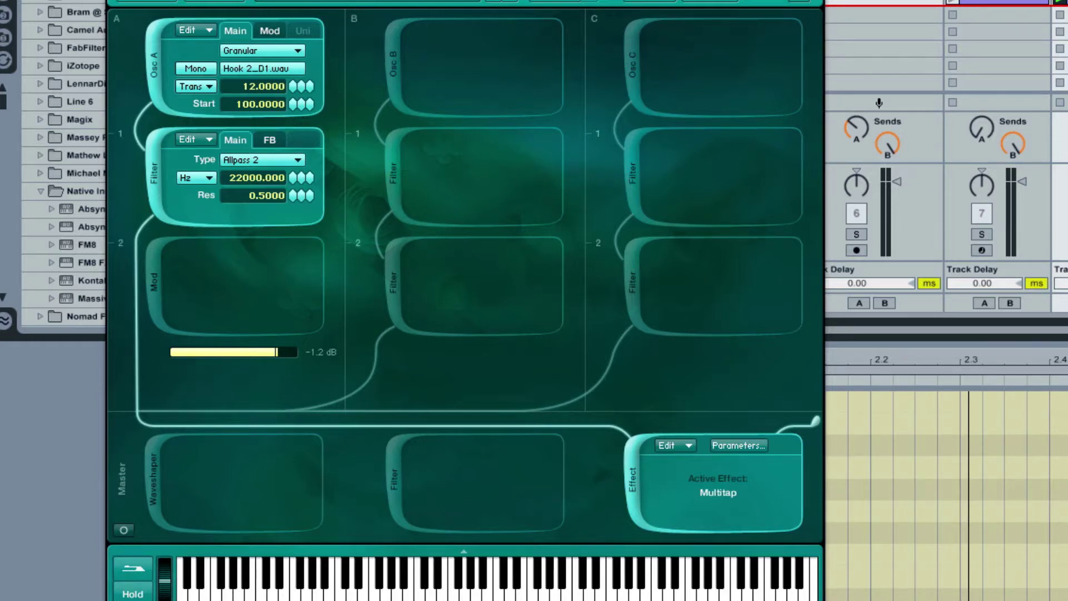
pyautogui.moveTo(445, 0); pyautogui.dragTo(580, 19)
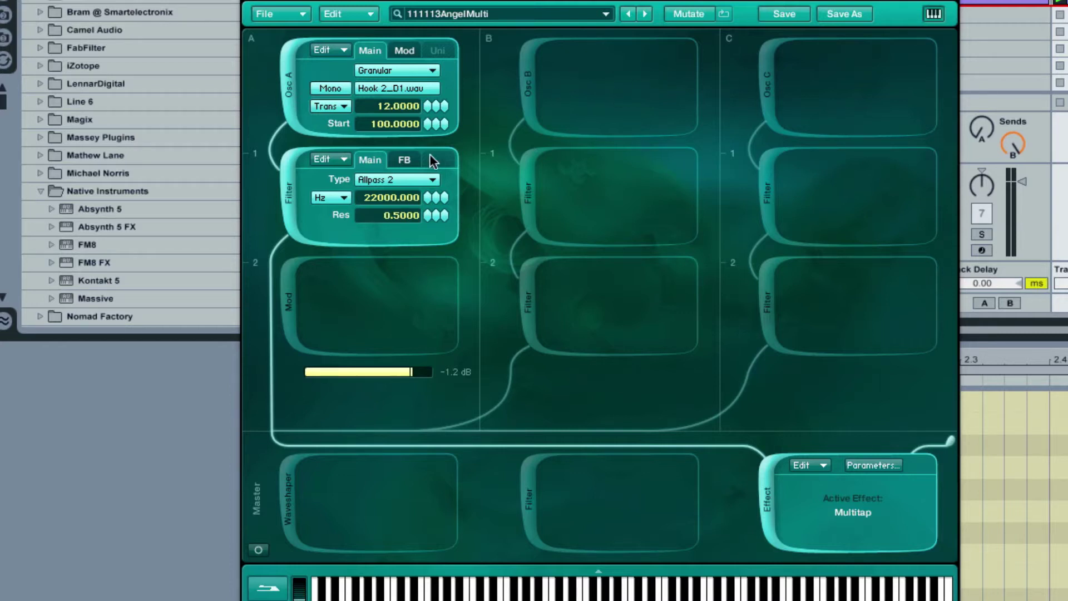
# Check Osc A Start's modulation assignments, then show and zoom its Sample Start envelope.
pyautogui.rightClick(395, 122)
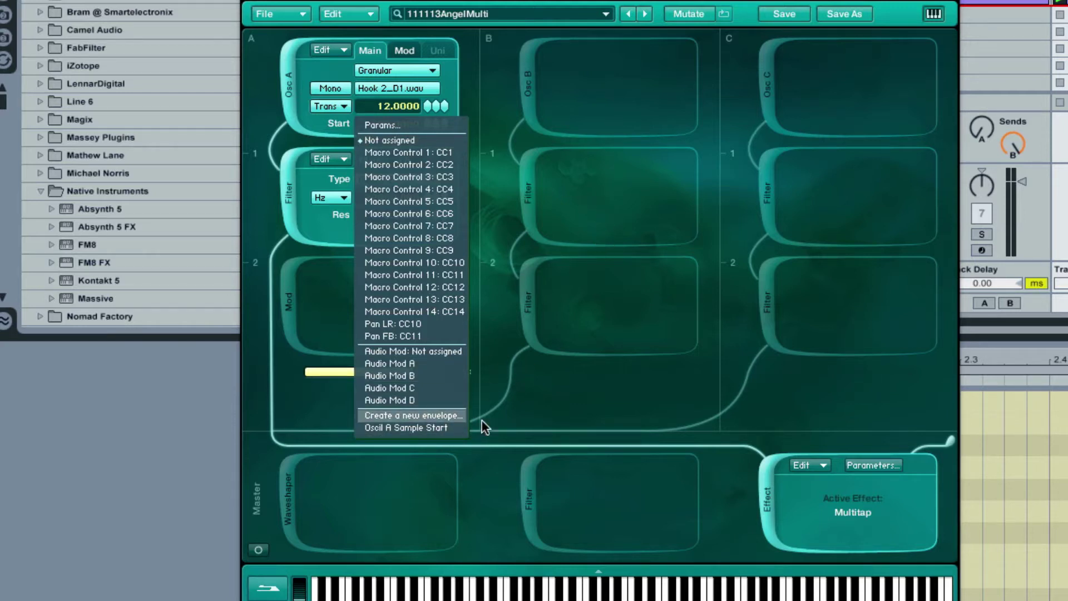
pyautogui.click(616, 167)
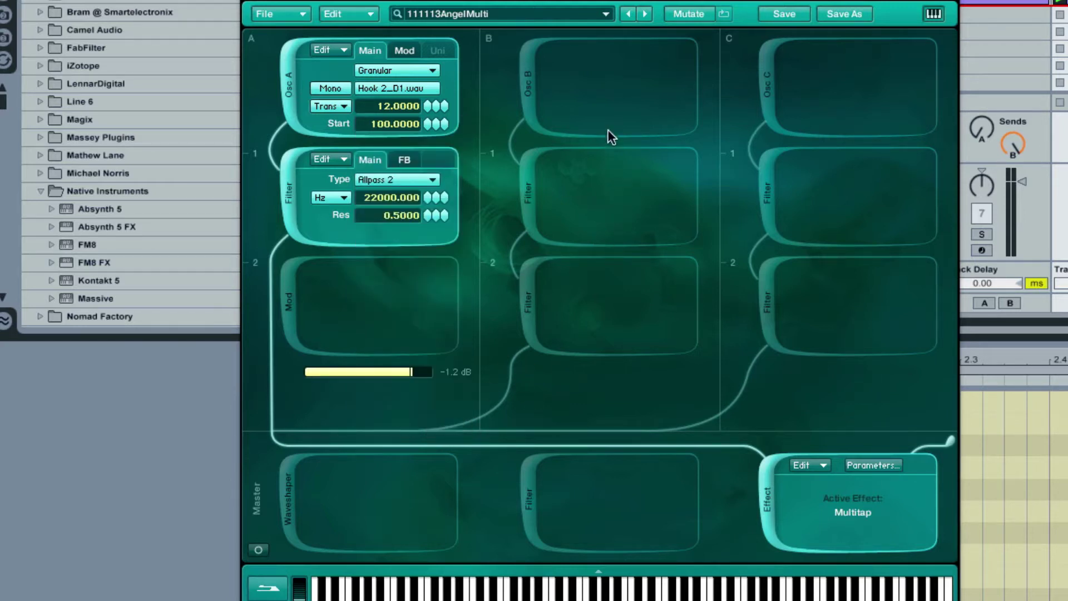
pyautogui.click(570, 1)
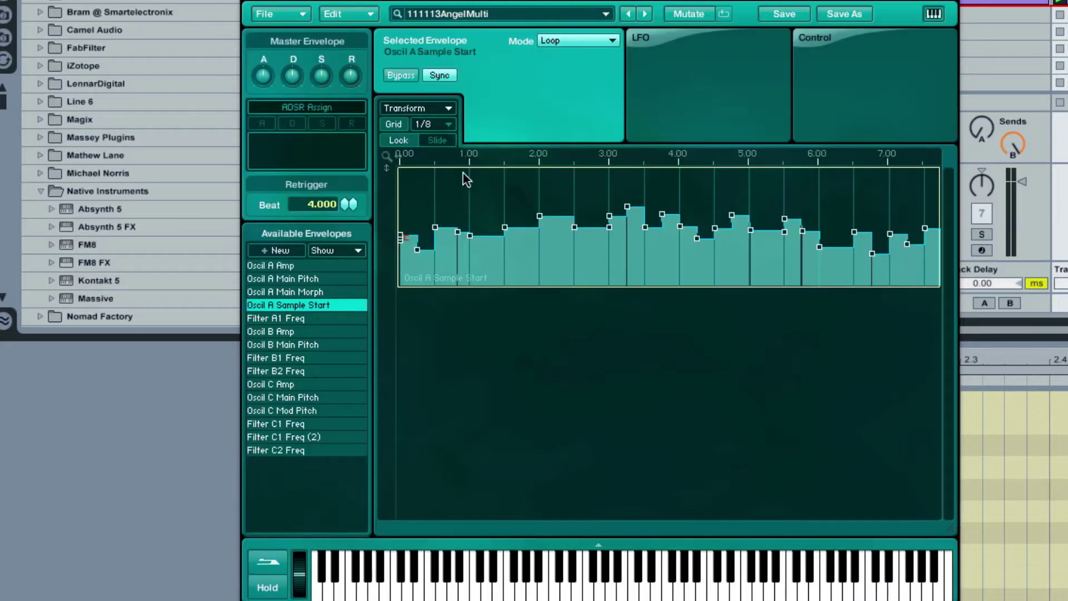
pyautogui.moveTo(445, 157); pyautogui.dragTo(410, 170)
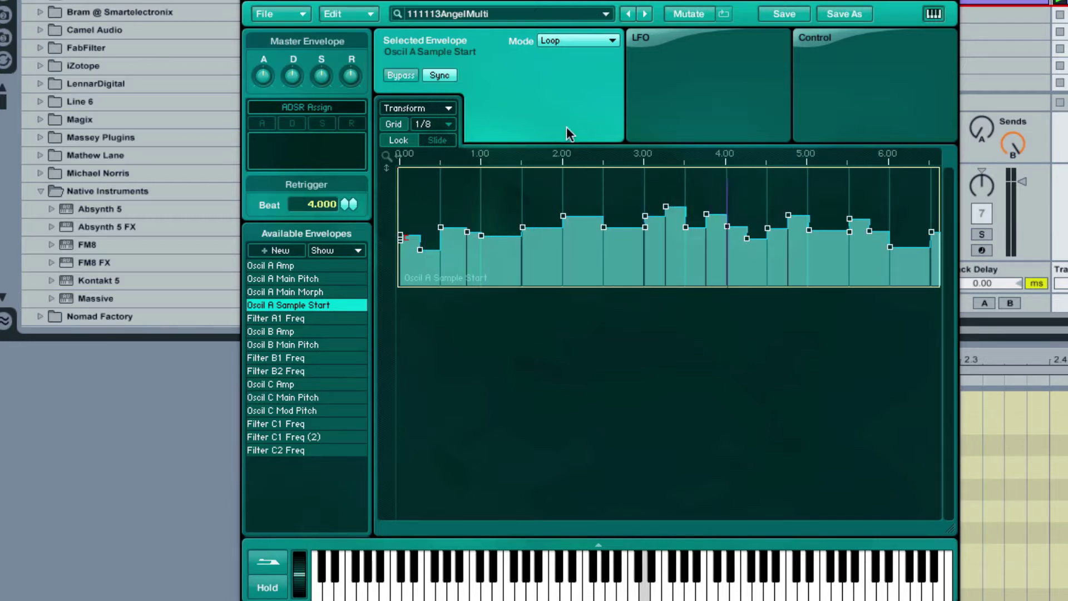
# Browse the envelope template library and close it without loading a template.
pyautogui.click(447, 109)
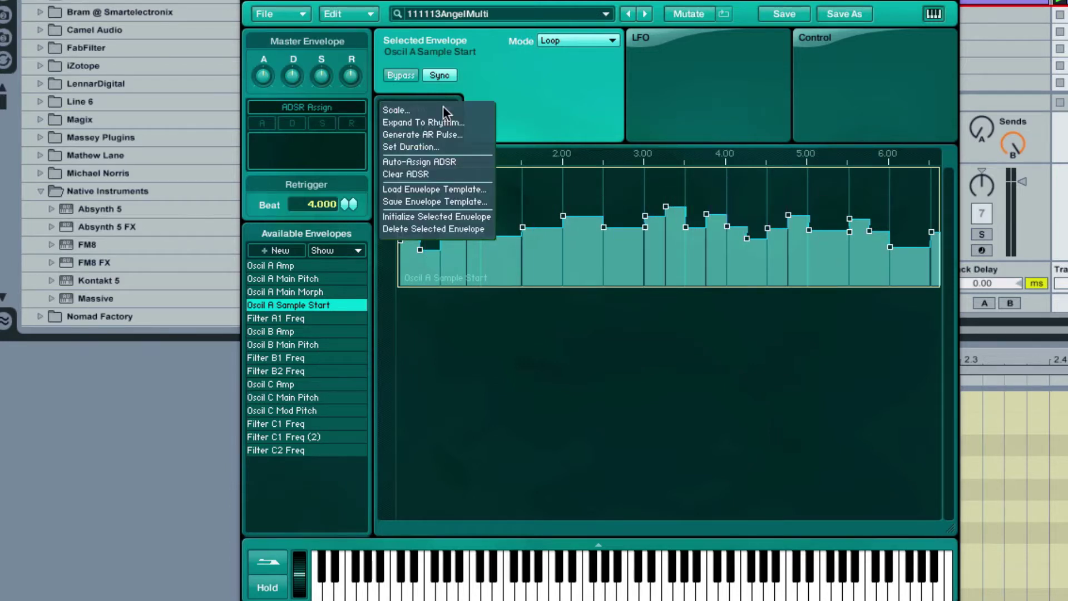
pyautogui.click(482, 189)
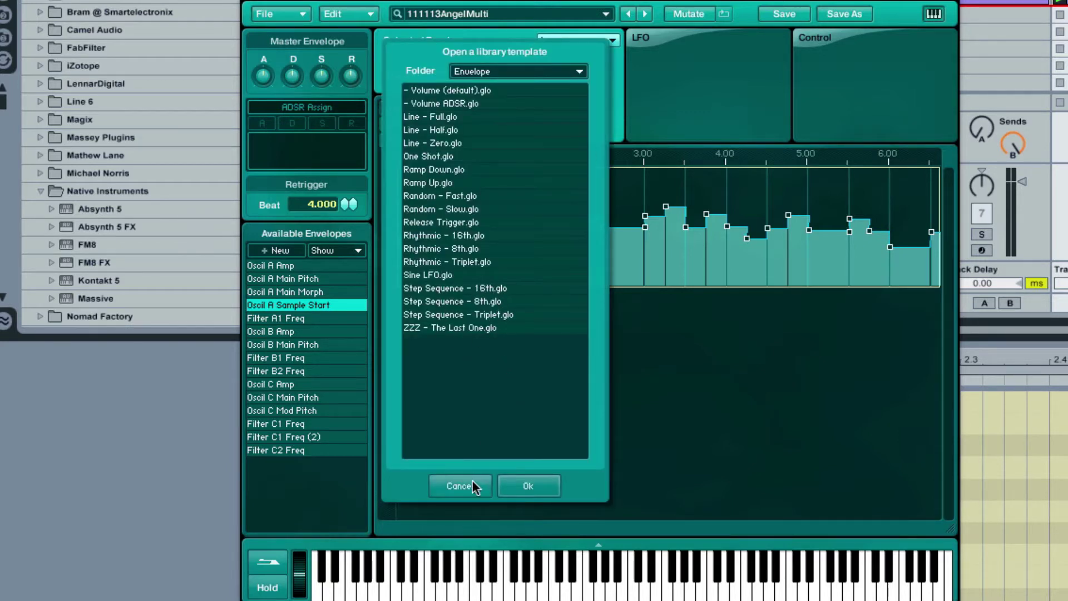
pyautogui.click(450, 486)
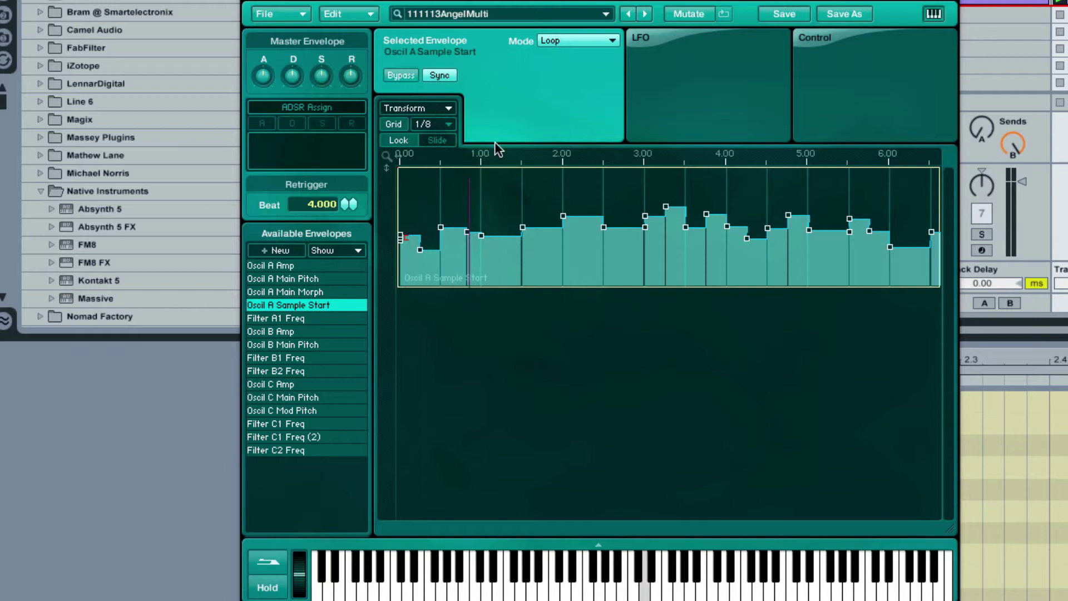
# Zoom the envelope ruler out to all 8 beats, then in on beats 4 to 6.5.
pyautogui.moveTo(493, 156); pyautogui.dragTo(500, 79)
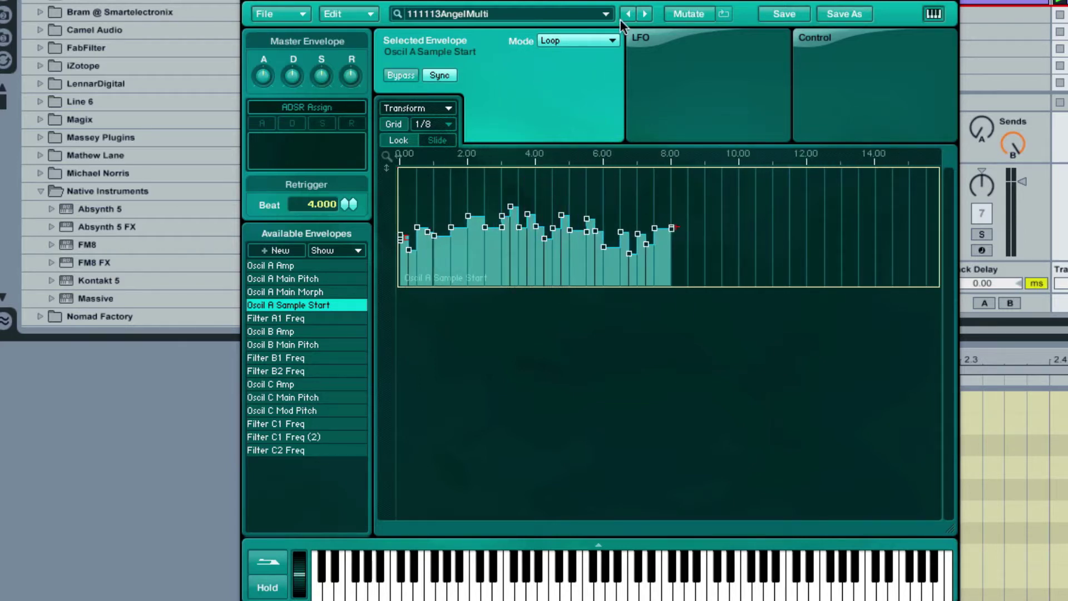
pyautogui.moveTo(539, 156); pyautogui.dragTo(584, 329)
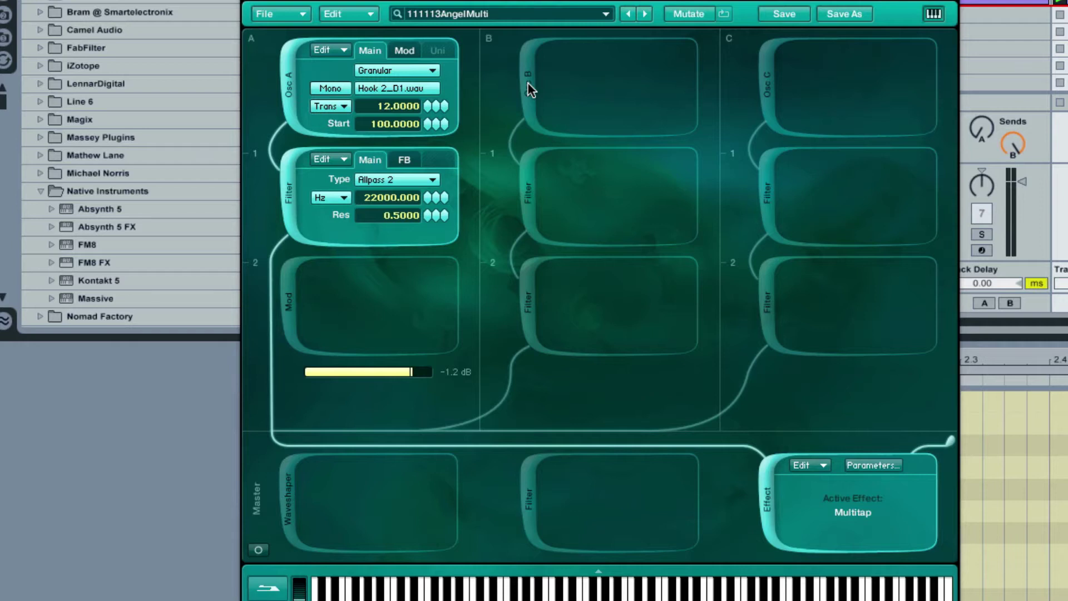
# Re-enable channel B's Pluck Transit oscillator and filters, and switch off channel A.
pyautogui.click(528, 89)
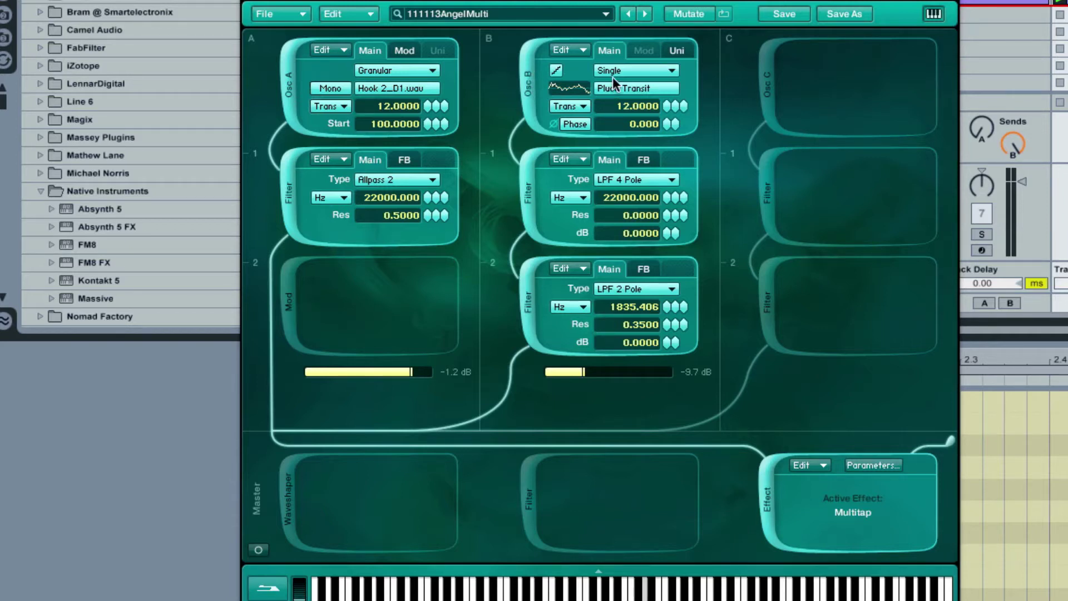
pyautogui.click(290, 94)
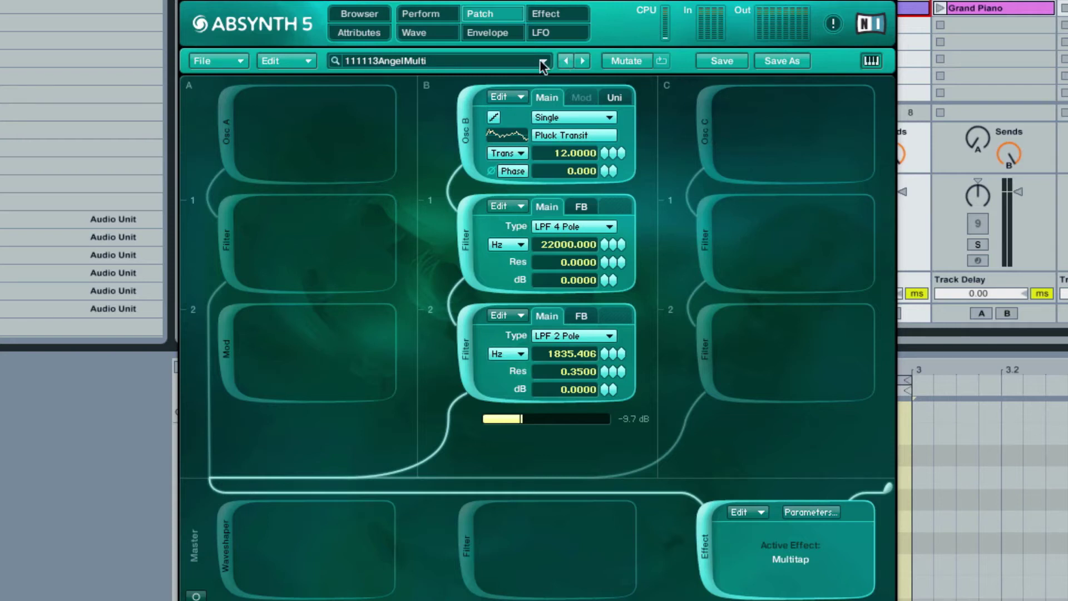
# Review Filter B1 Freq and Oscil A envelopes, then add Oscil B Main Pitch as a second lane.
pyautogui.click(498, 33)
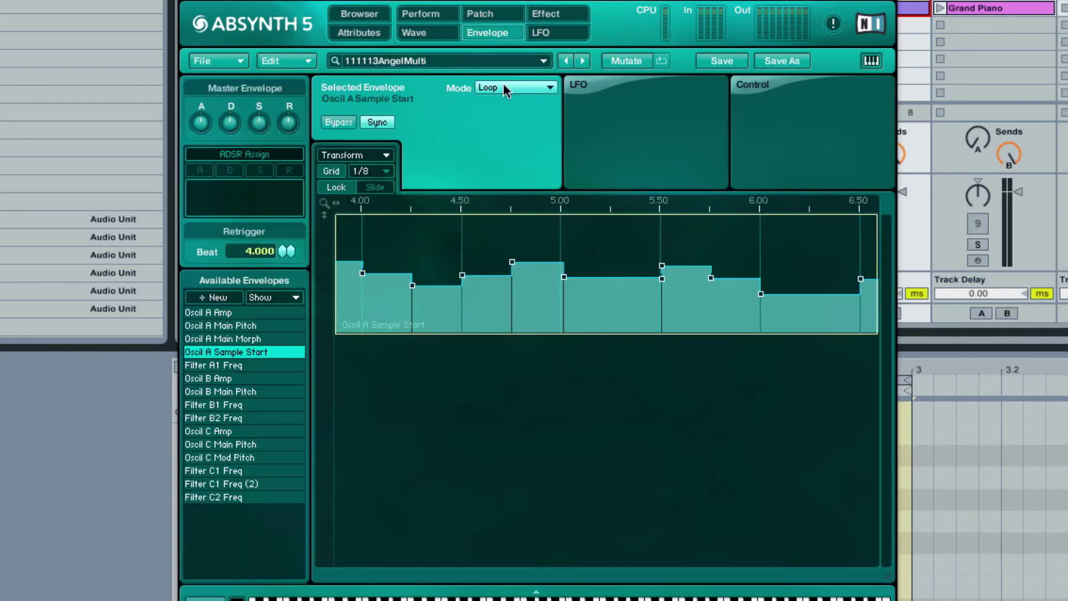
pyautogui.click(267, 405)
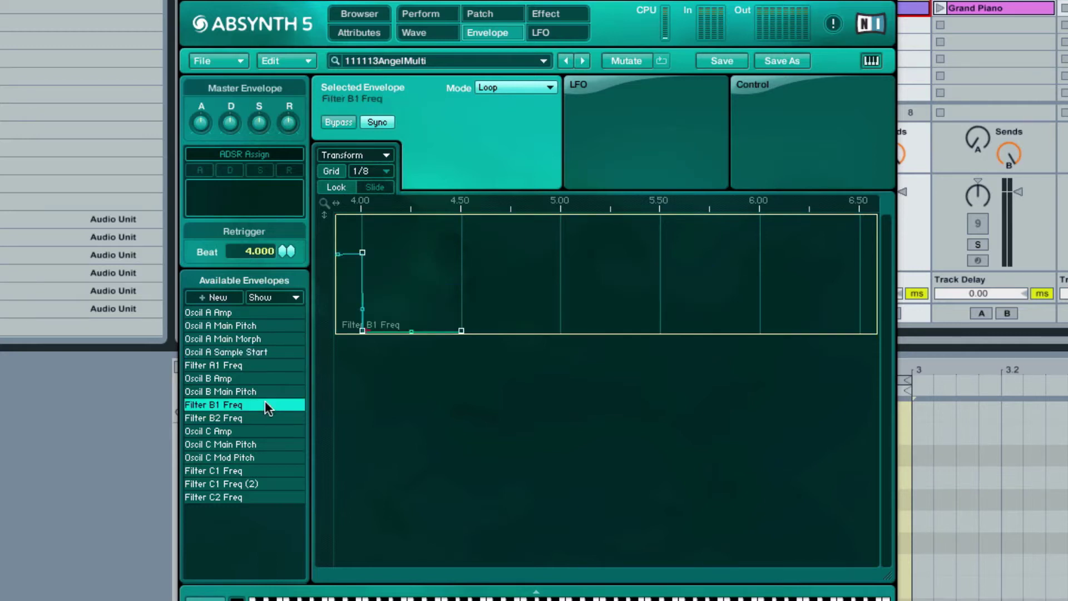
pyautogui.click(263, 352)
pyautogui.click(279, 338)
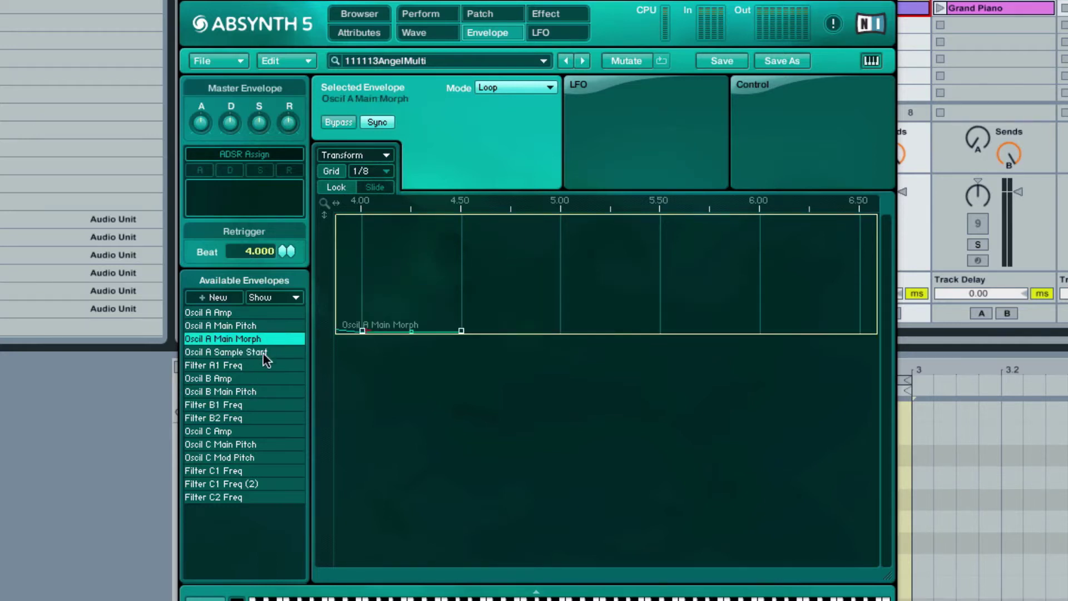
pyautogui.click(272, 352)
pyautogui.moveTo(412, 205); pyautogui.dragTo(393, 148)
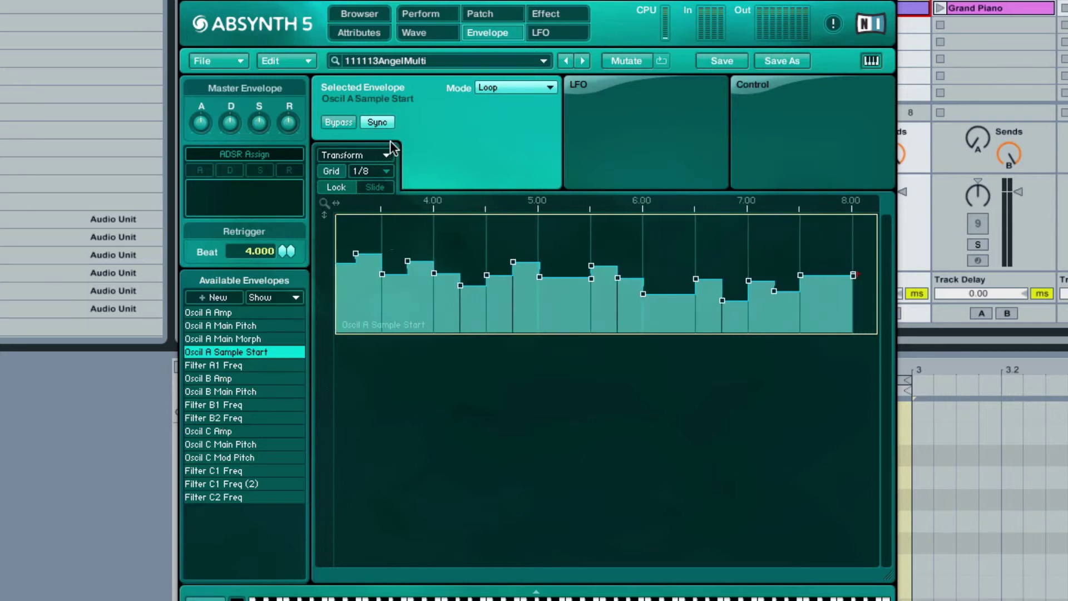
pyautogui.keyDown('shift'); pyautogui.click(258, 391); pyautogui.keyUp('shift')
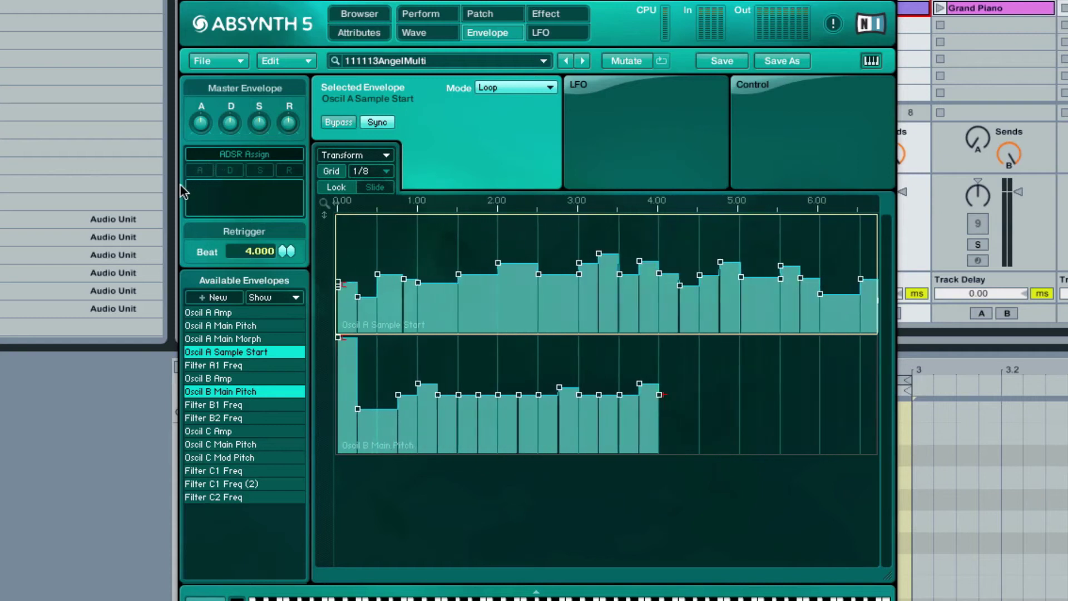
# After checking Filter B2 Freq, raise channel B's level to -6.8 dB, then switch channel B off.
pyautogui.click(225, 415)
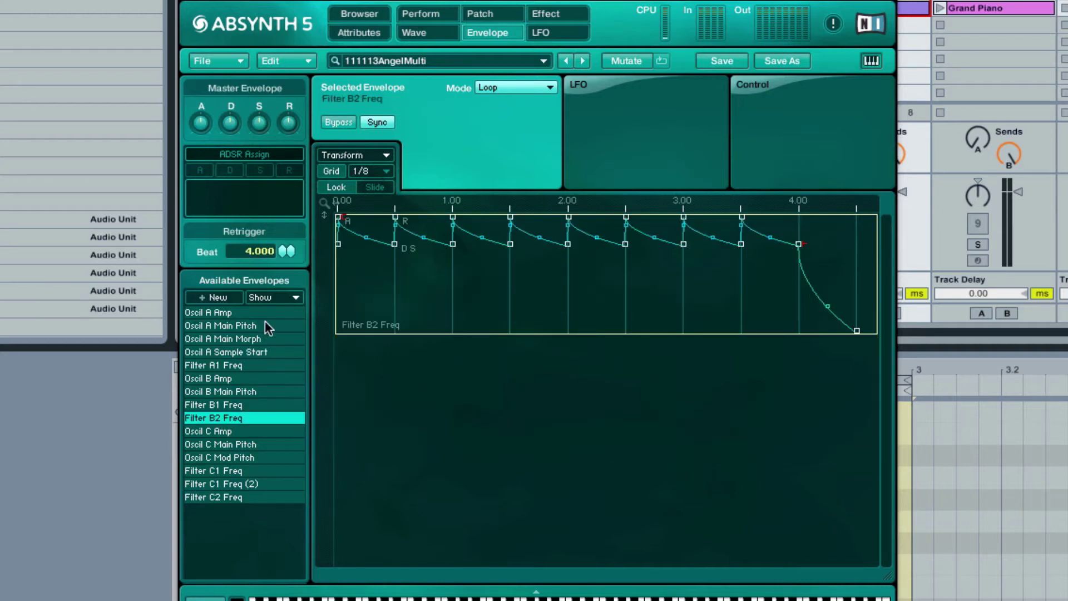
pyautogui.click(495, 15)
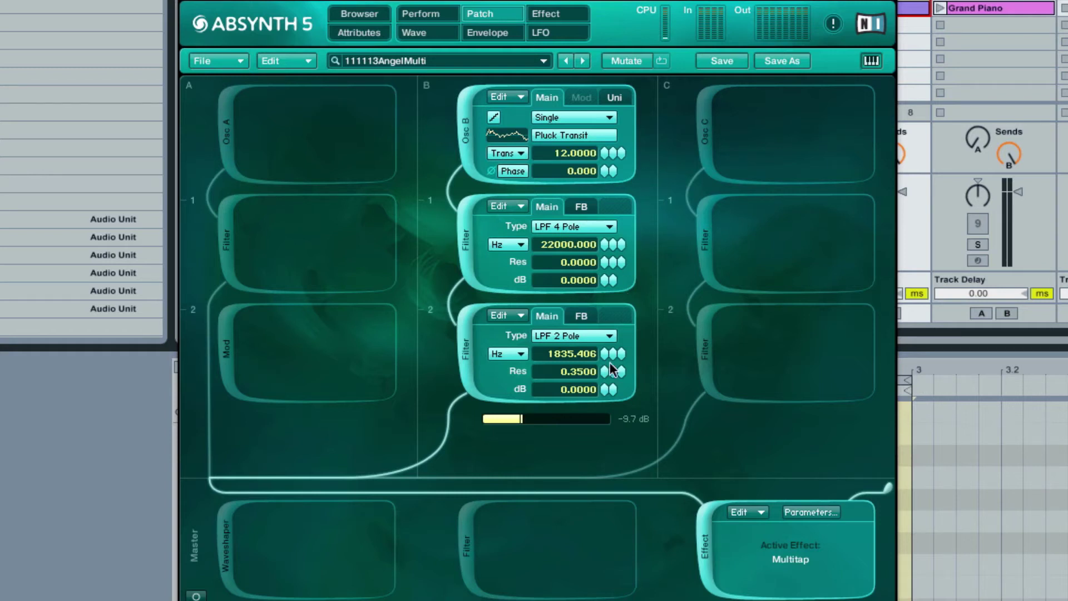
pyautogui.rightClick(558, 356)
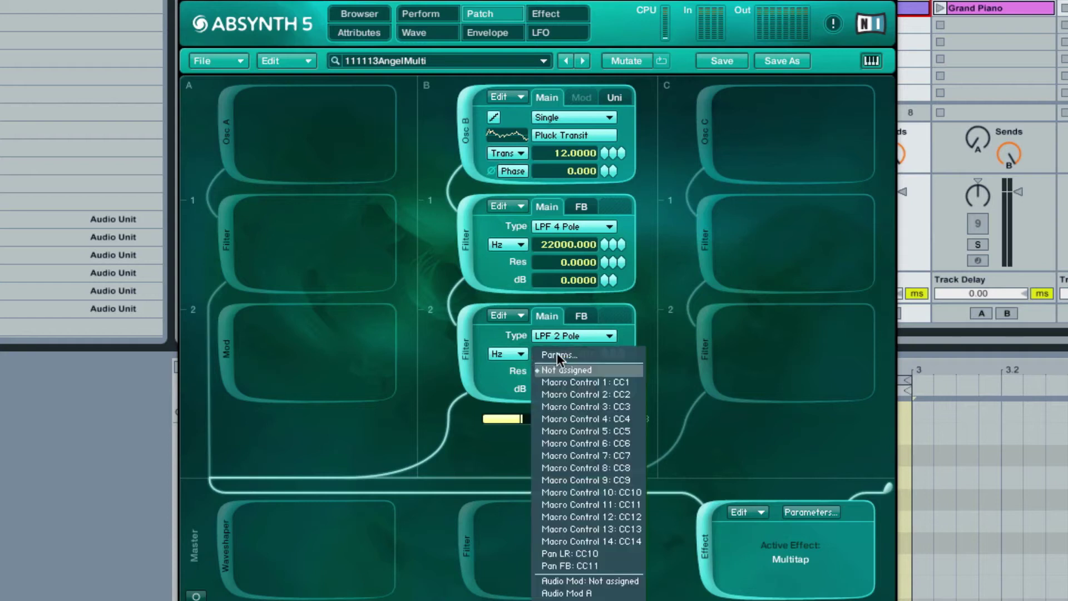
pyautogui.click(679, 304)
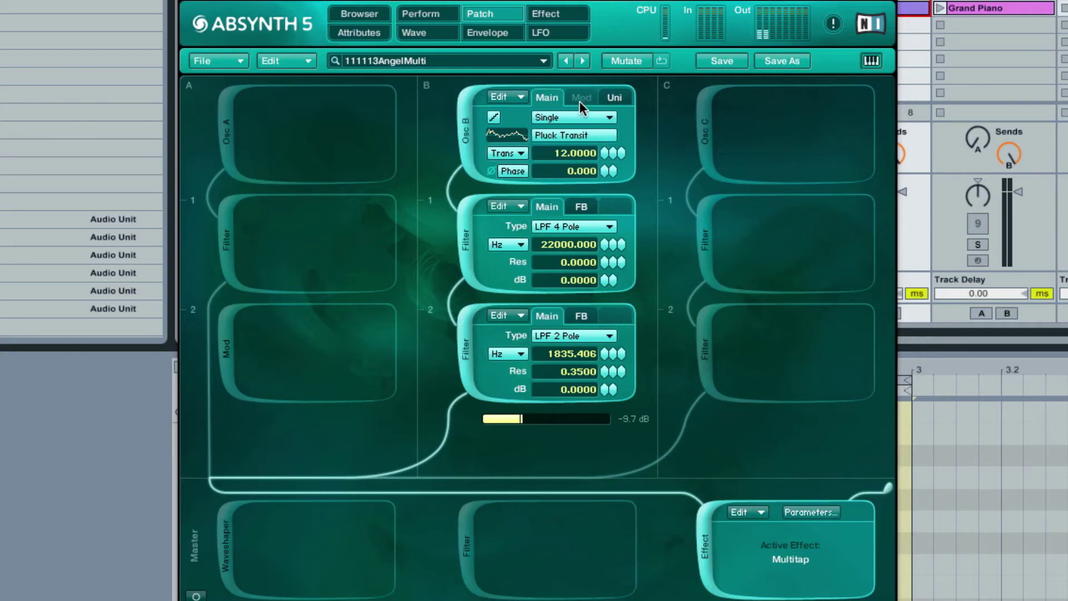
pyautogui.moveTo(513, 420)
pyautogui.mouseDown()
pyautogui.moveTo(537, 421)
pyautogui.moveTo(528, 421)
pyautogui.mouseUp()
pyautogui.click(469, 124)
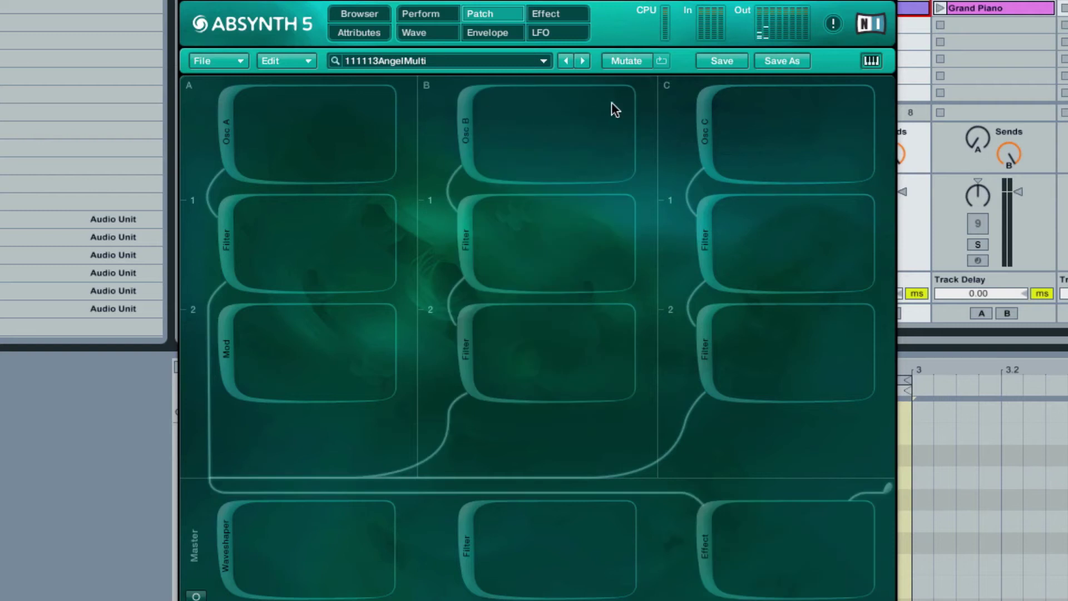
# Turn on channel C's Pluck Transit oscillator (pitch -12) with its LPF 4 Pole and LPF 2 Pole filters.
pyautogui.click(703, 140)
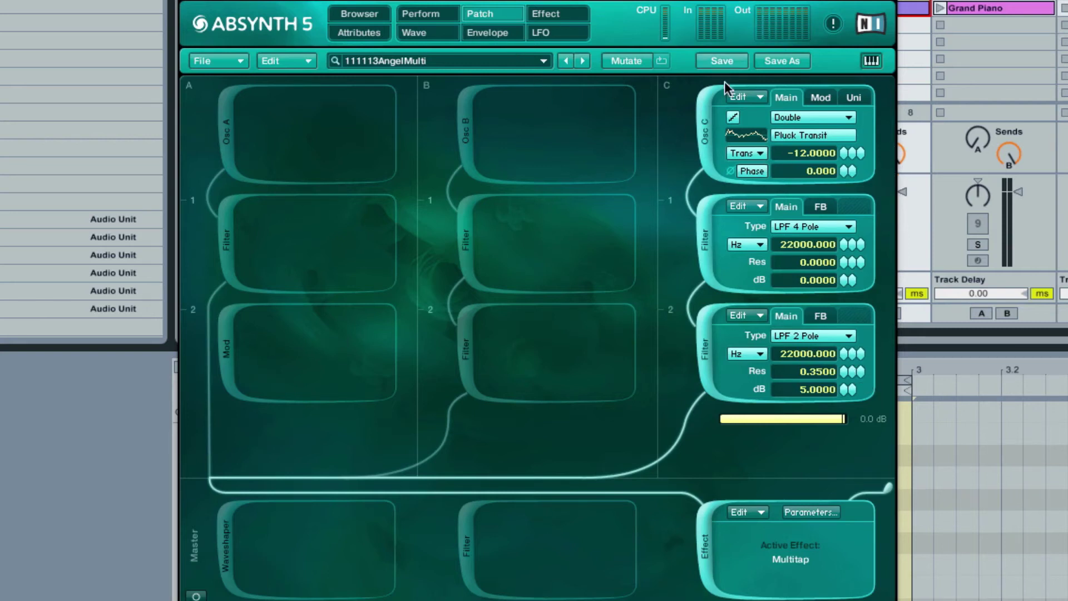
# View the Oscil C Amp and Oscil C Main Pitch envelopes, zooming the timeline out and in.
pyautogui.click(503, 34)
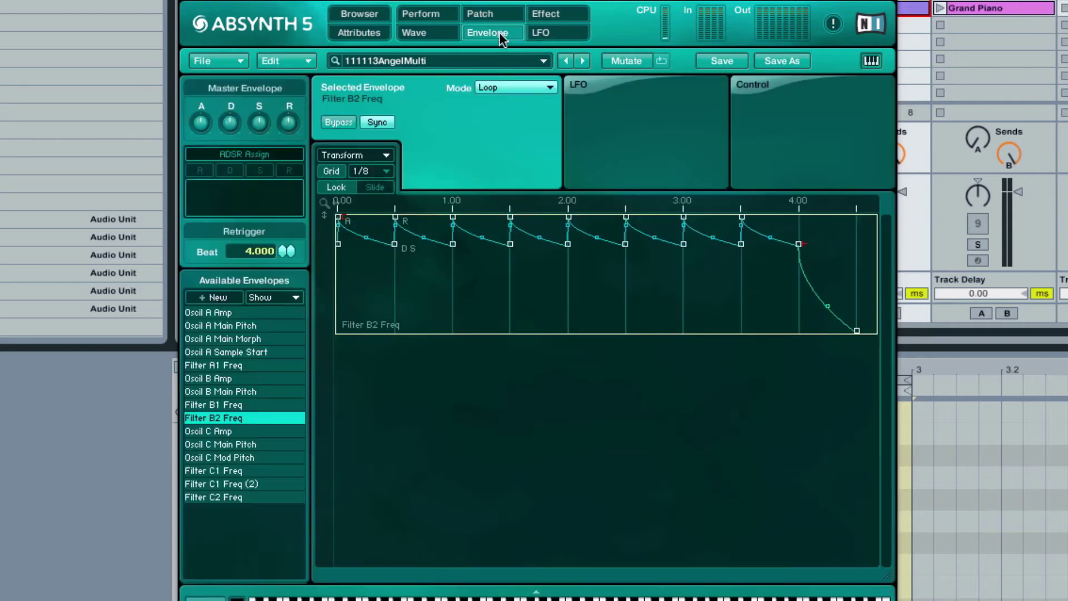
pyautogui.click(222, 432)
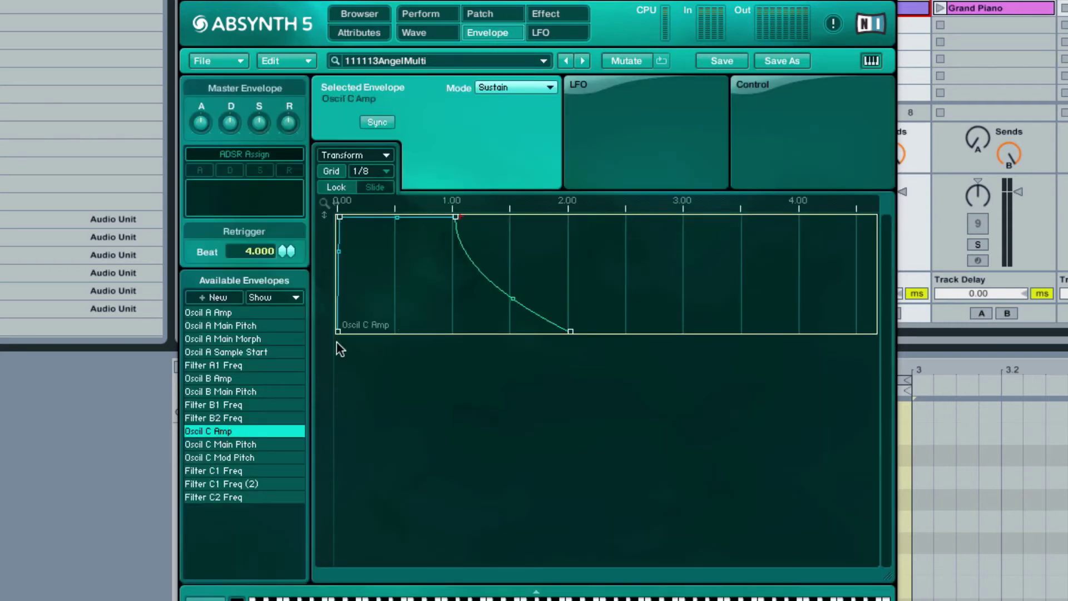
pyautogui.click(253, 445)
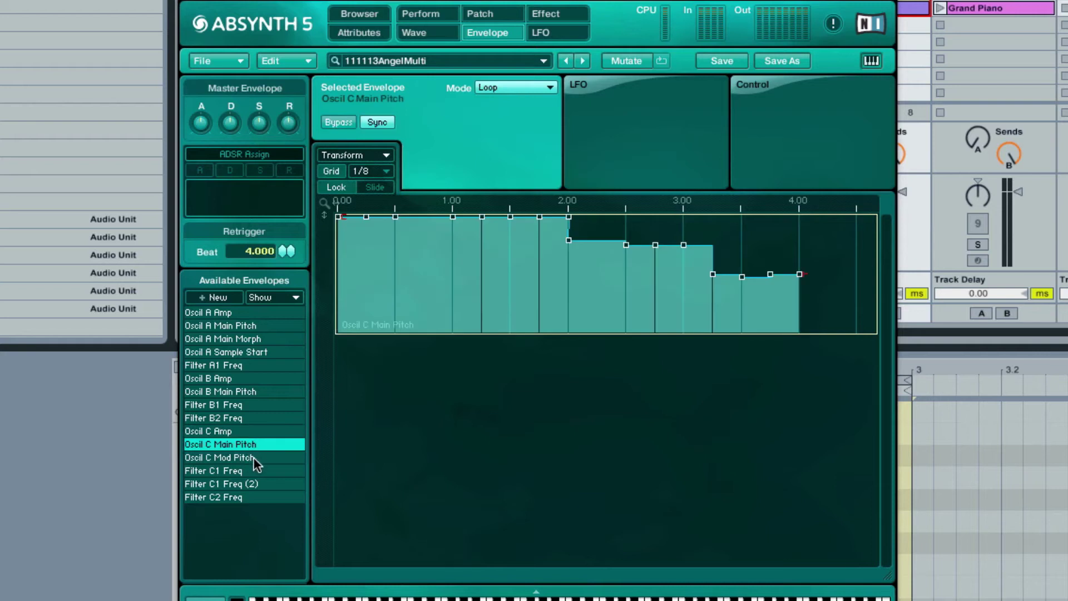
pyautogui.moveTo(443, 197); pyautogui.dragTo(435, 175)
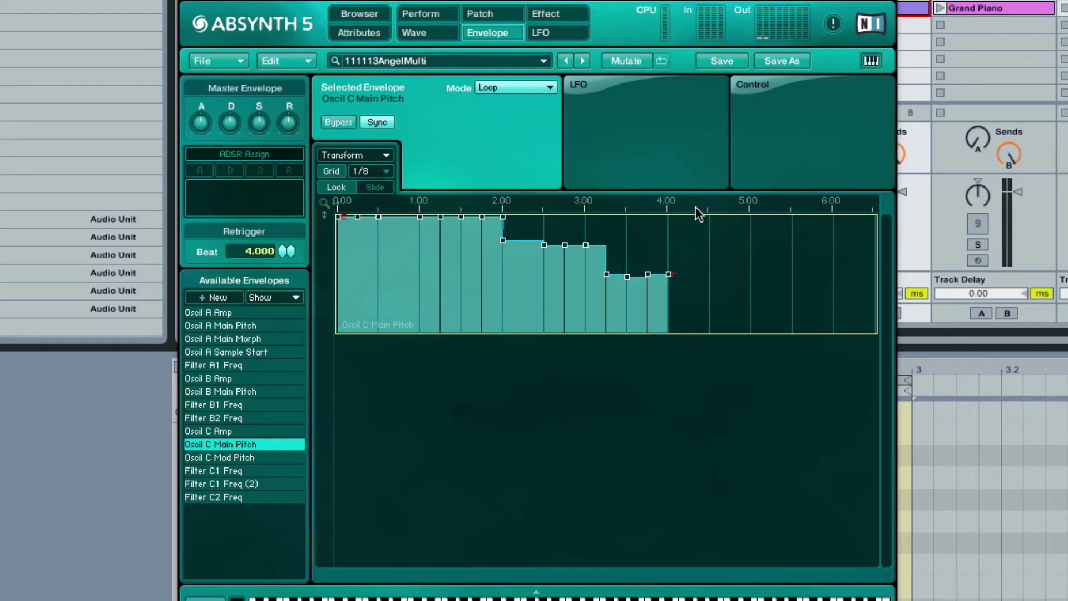
pyautogui.moveTo(700, 214); pyautogui.dragTo(692, 245)
# Step through Oscil C Mod Pitch, Filter C1 Freq and Filter C2 Freq, ending on Filter C1 Freq (2).
pyautogui.click(201, 455)
pyautogui.click(230, 470)
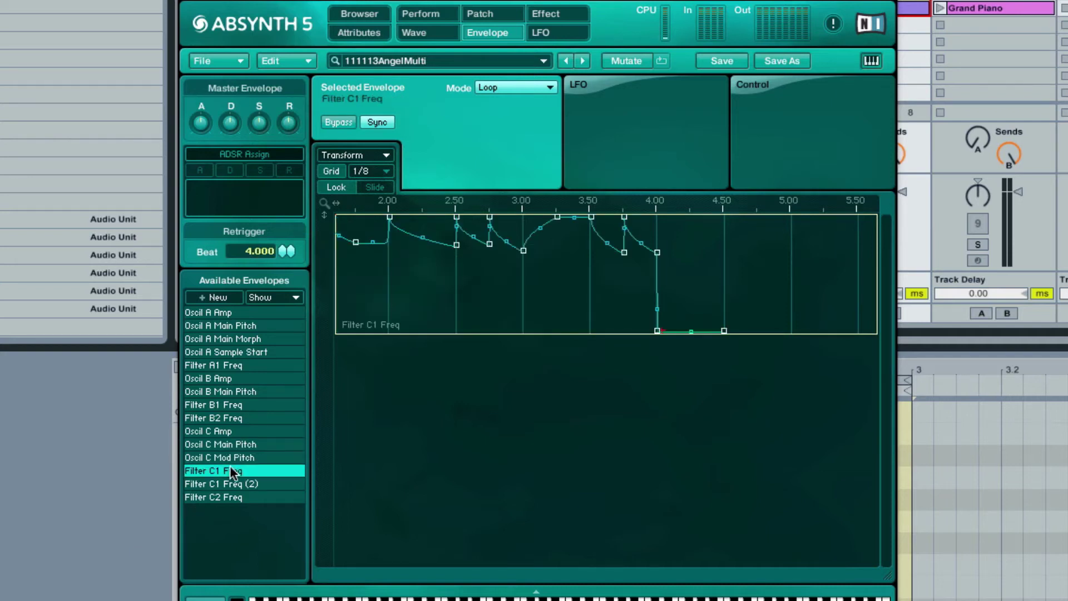
pyautogui.moveTo(390, 207); pyautogui.dragTo(238, 214)
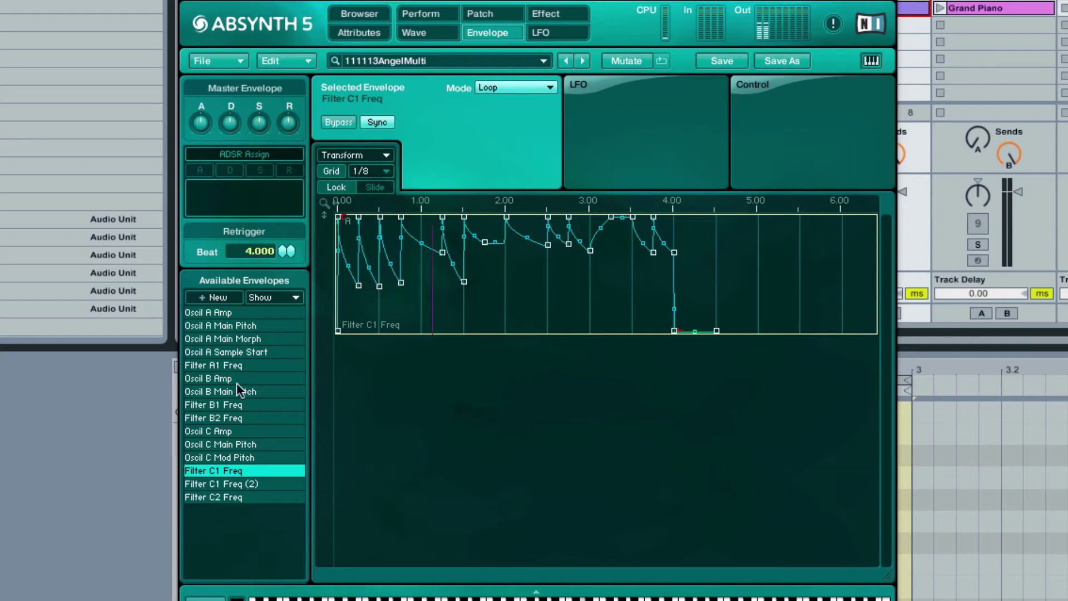
pyautogui.click(245, 484)
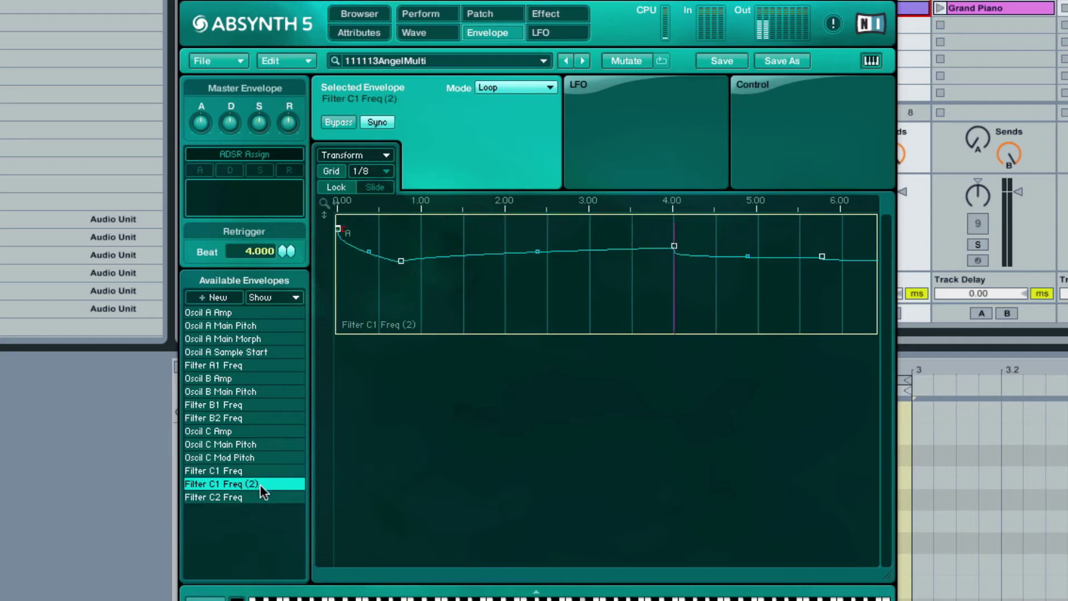
pyautogui.click(257, 495)
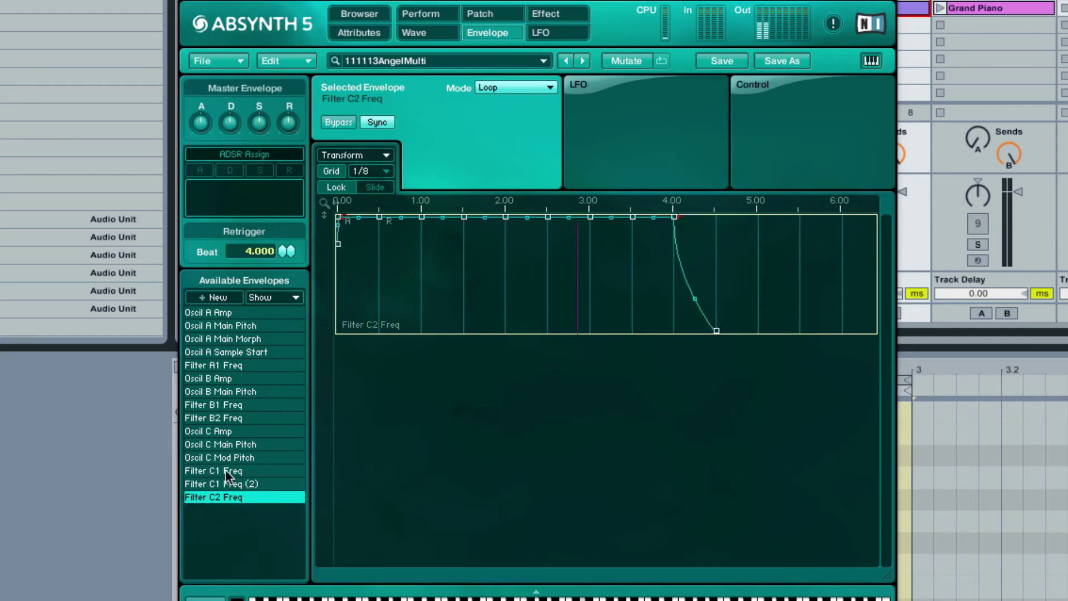
pyautogui.click(233, 482)
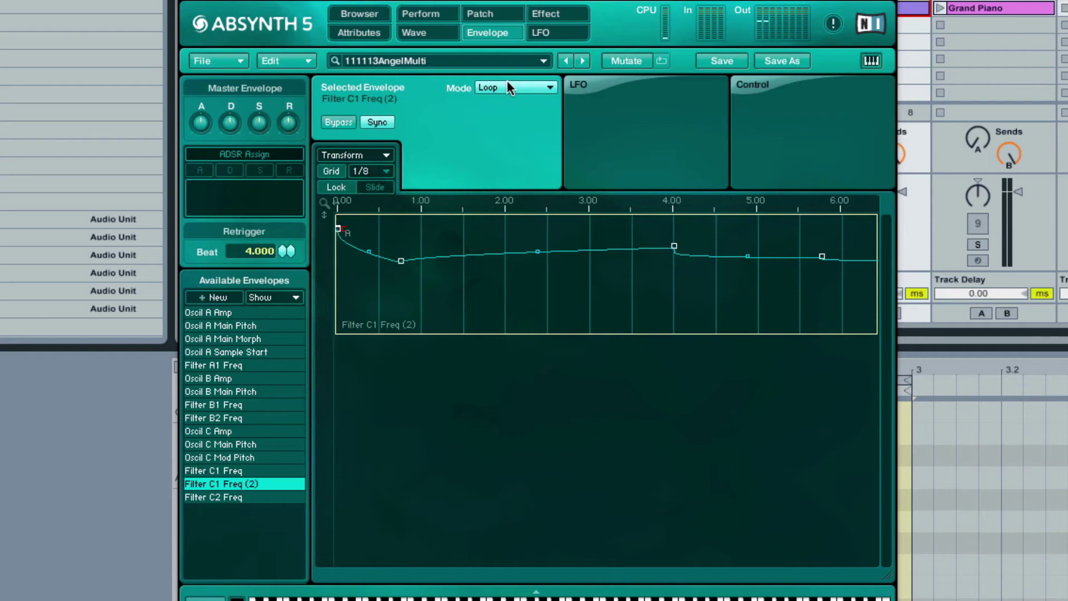
# Cycle through the Perform, Envelope and Wave pages, ending on the Patch page.
pyautogui.click(493, 13)
pyautogui.click(417, 14)
pyautogui.click(498, 34)
pyautogui.click(489, 15)
pyautogui.click(433, 32)
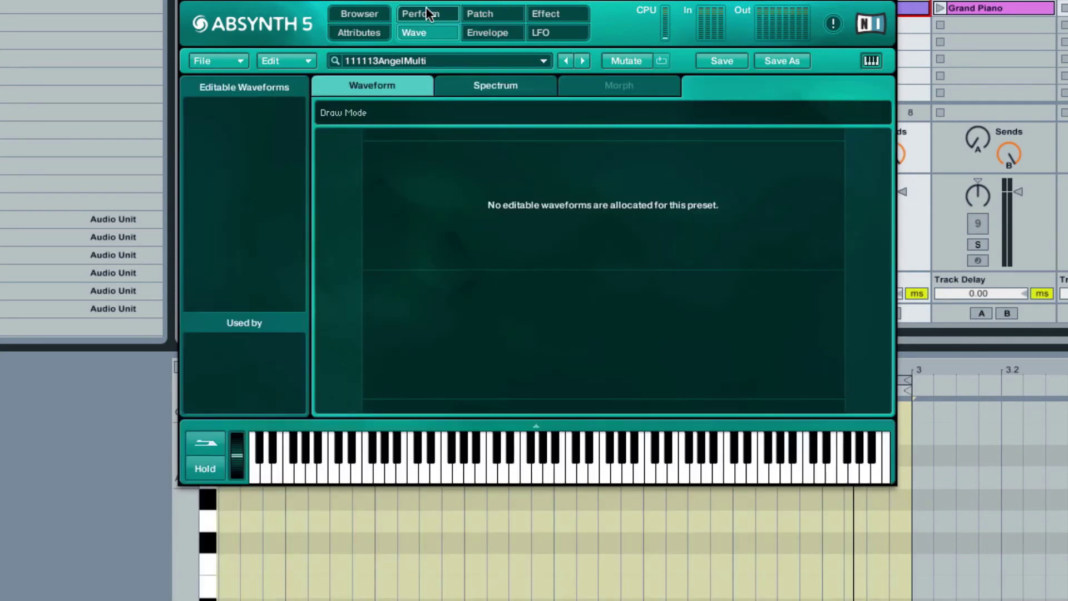
pyautogui.click(480, 15)
# Enable channel A and leave channels B and C switched off.
pyautogui.click(468, 133)
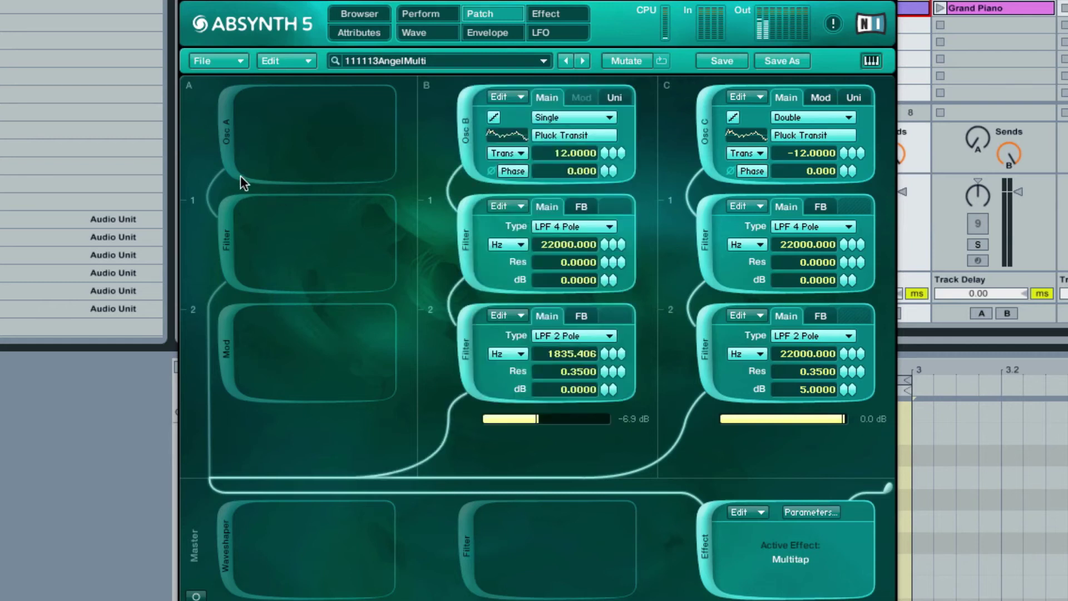
pyautogui.click(226, 132)
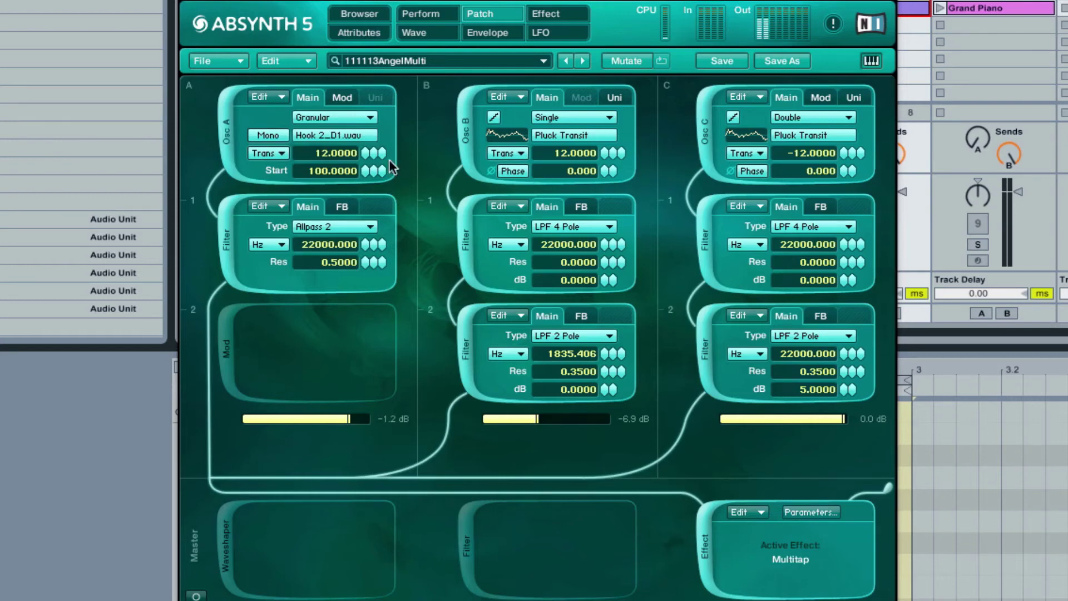
pyautogui.click(473, 127)
pyautogui.click(702, 119)
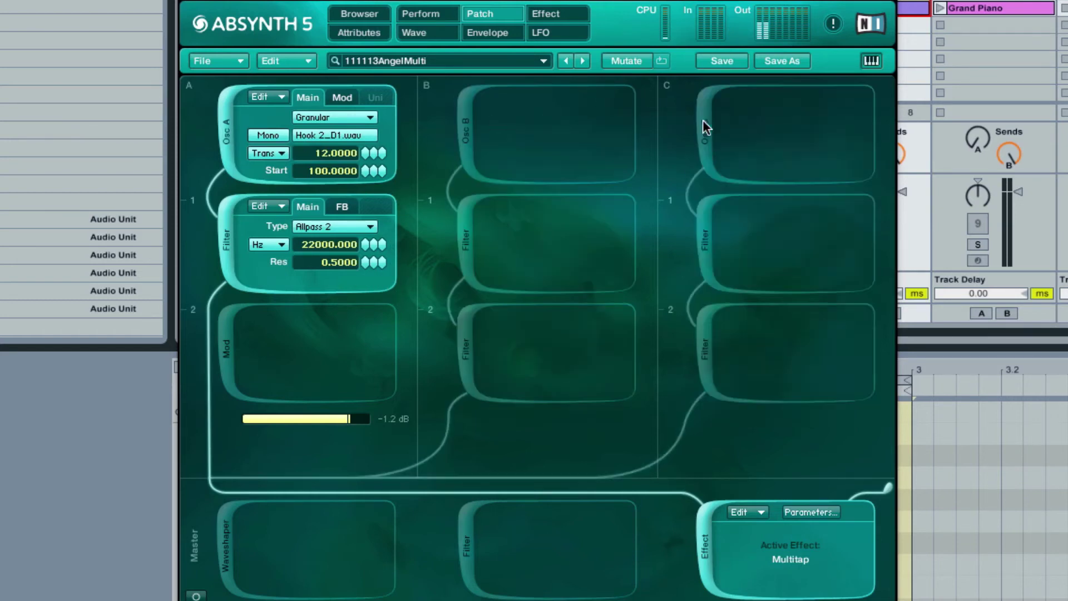
# Inspect filter A's feedback and main settings, then show Osc A's granular Mod settings.
pyautogui.click(349, 207)
pyautogui.click(316, 208)
pyautogui.click(345, 97)
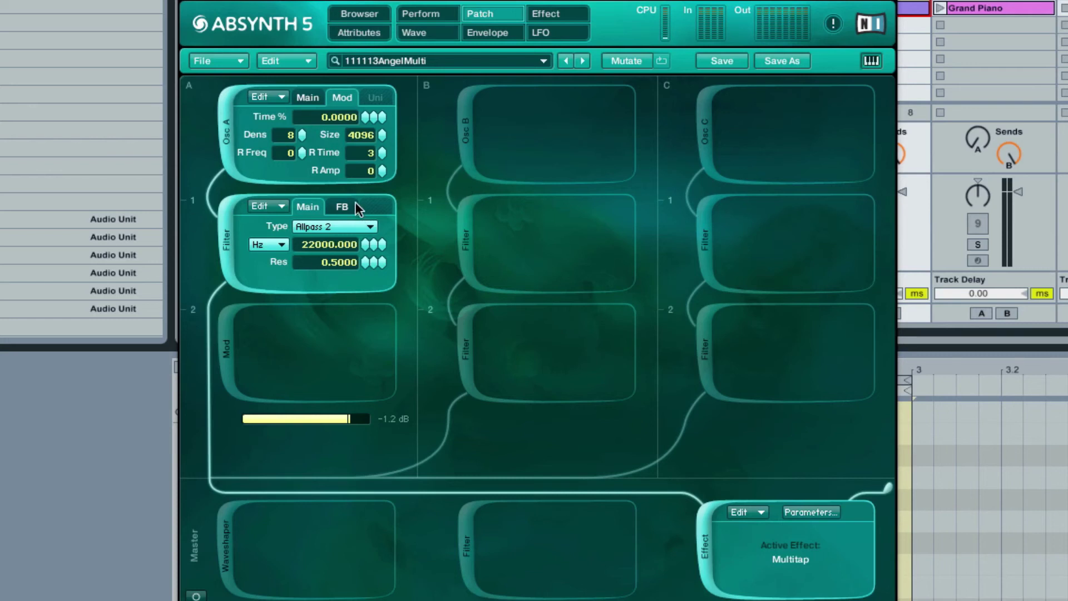
# Check Oscil C and B Main Pitch and Filter A1 Freq, then open and zoom Oscil A Sample Start.
pyautogui.click(493, 35)
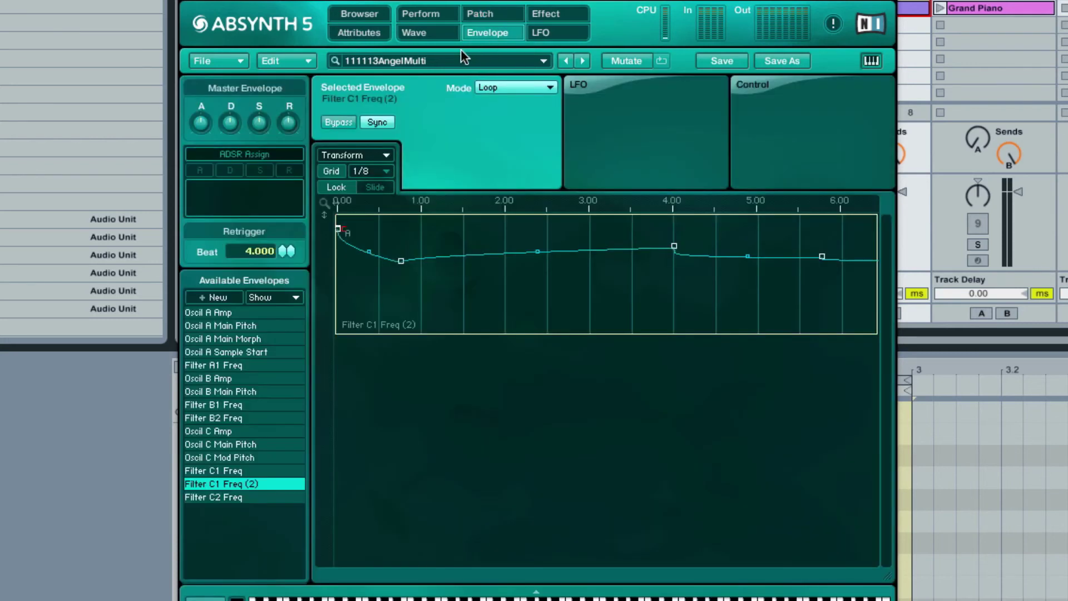
pyautogui.click(267, 444)
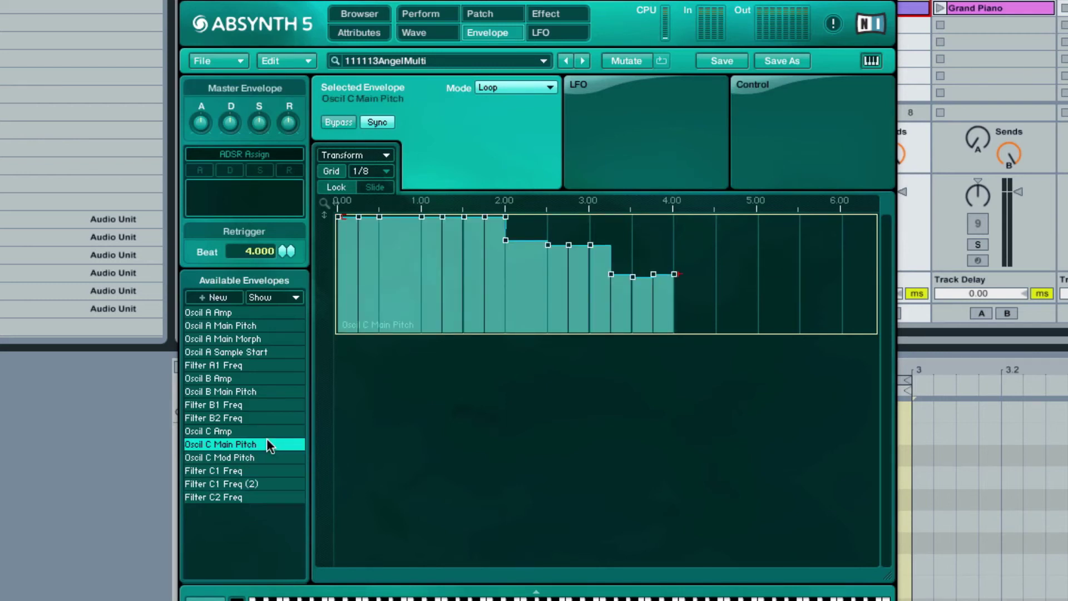
pyautogui.click(250, 393)
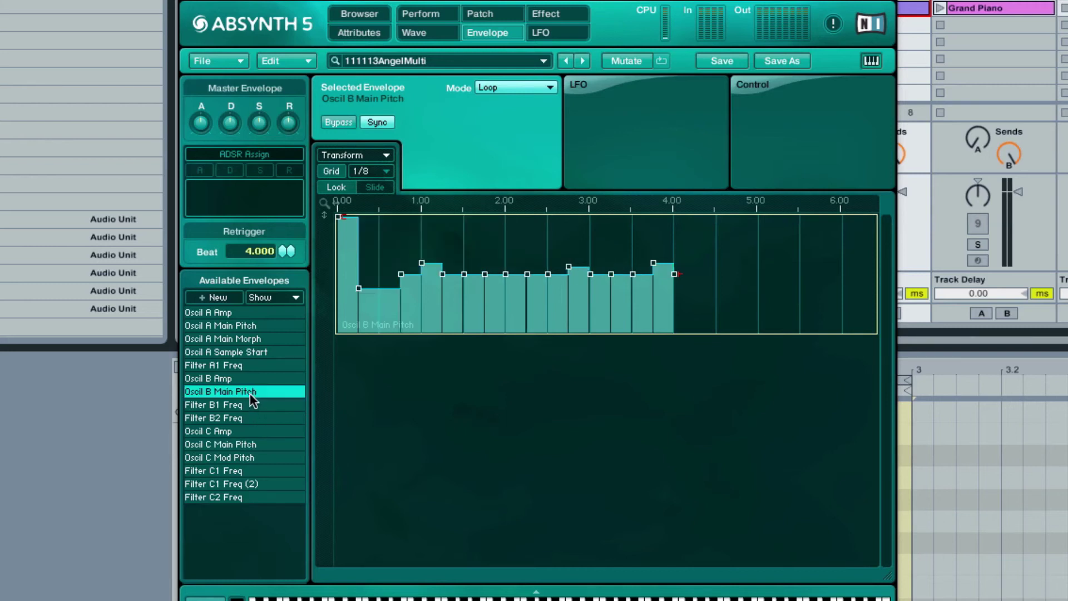
pyautogui.click(249, 365)
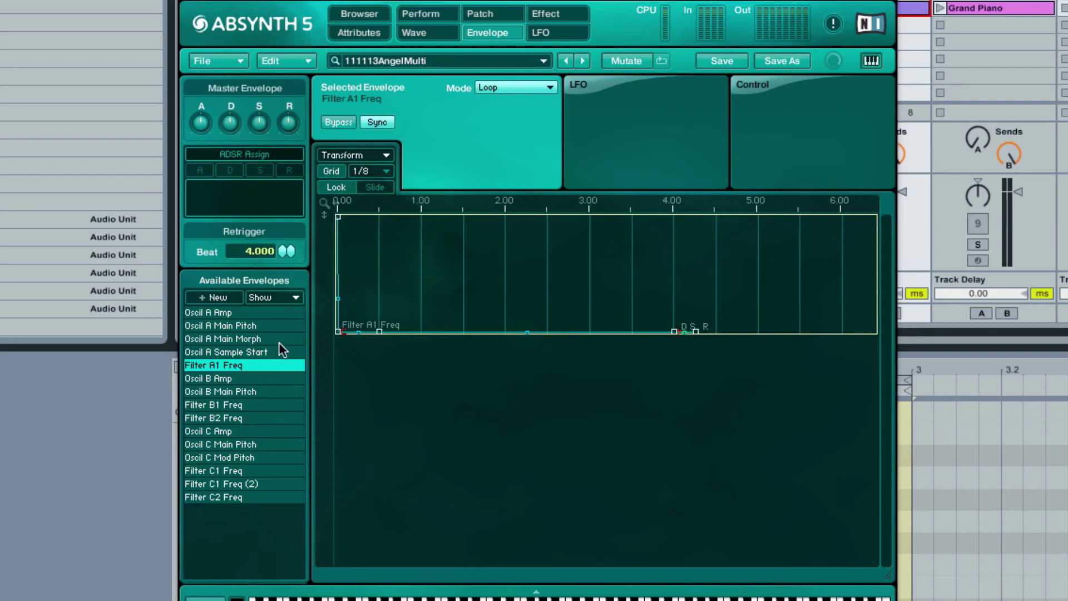
pyautogui.click(274, 347)
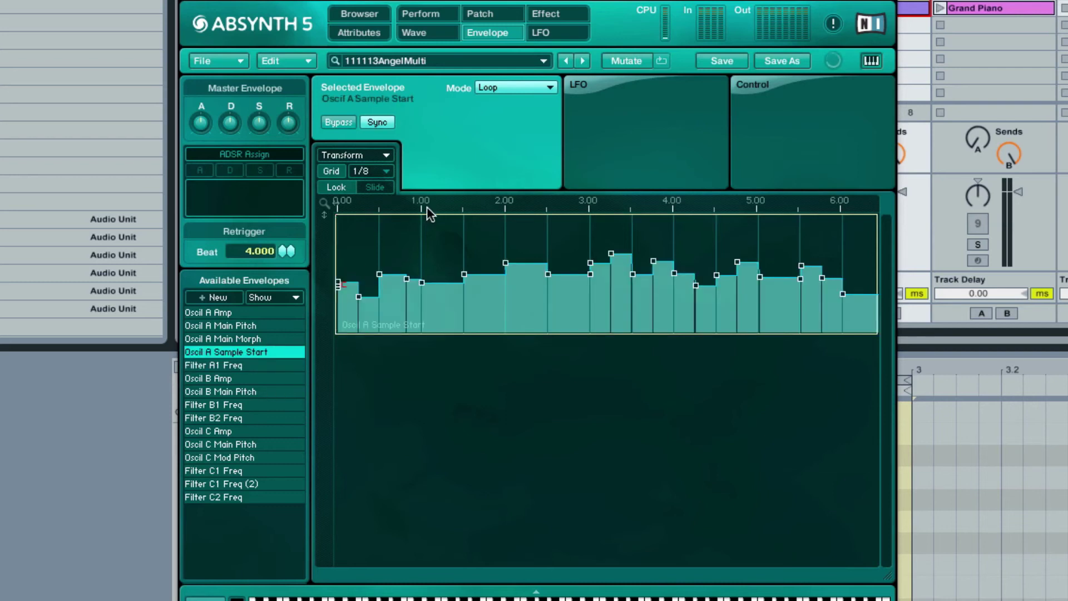
pyautogui.moveTo(426, 206); pyautogui.dragTo(388, 171)
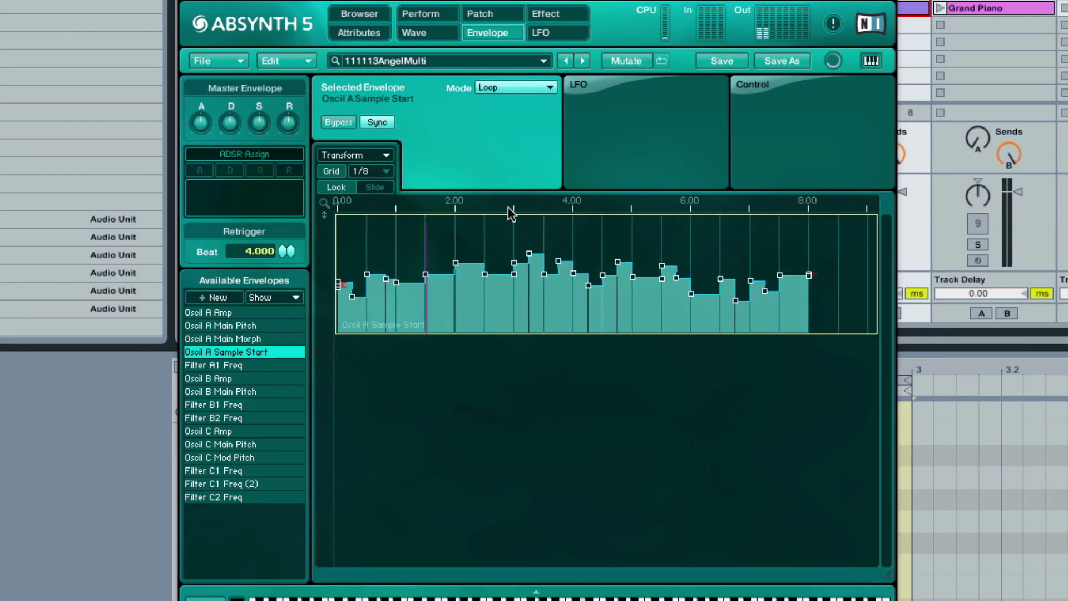
pyautogui.moveTo(507, 205); pyautogui.dragTo(412, 248)
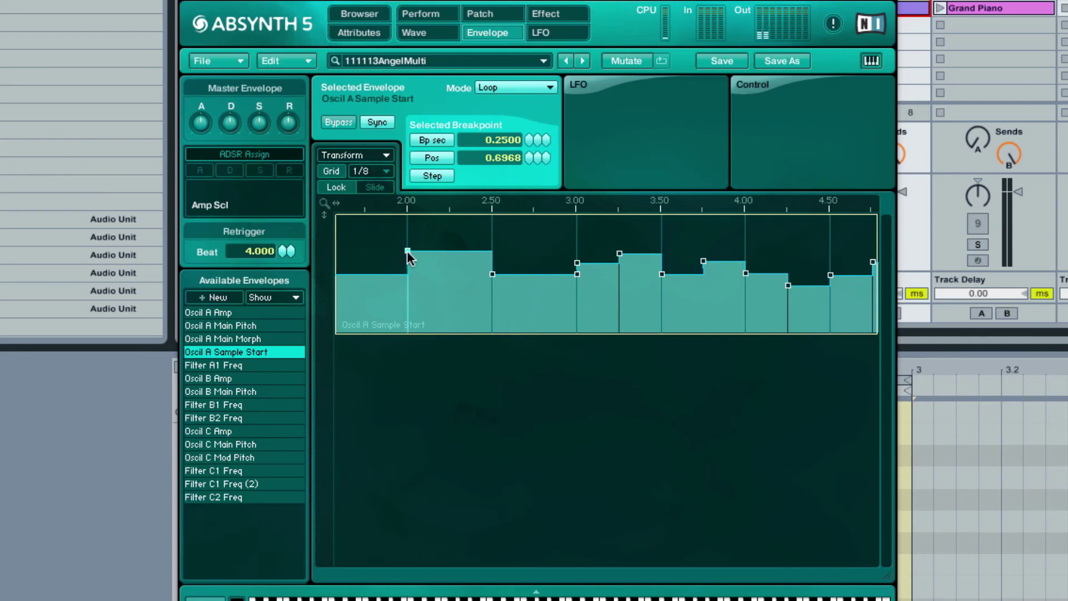
# Raise the Sample Start step at beat 2.00 to about 0.7623.
pyautogui.moveTo(408, 251); pyautogui.dragTo(401, 222)
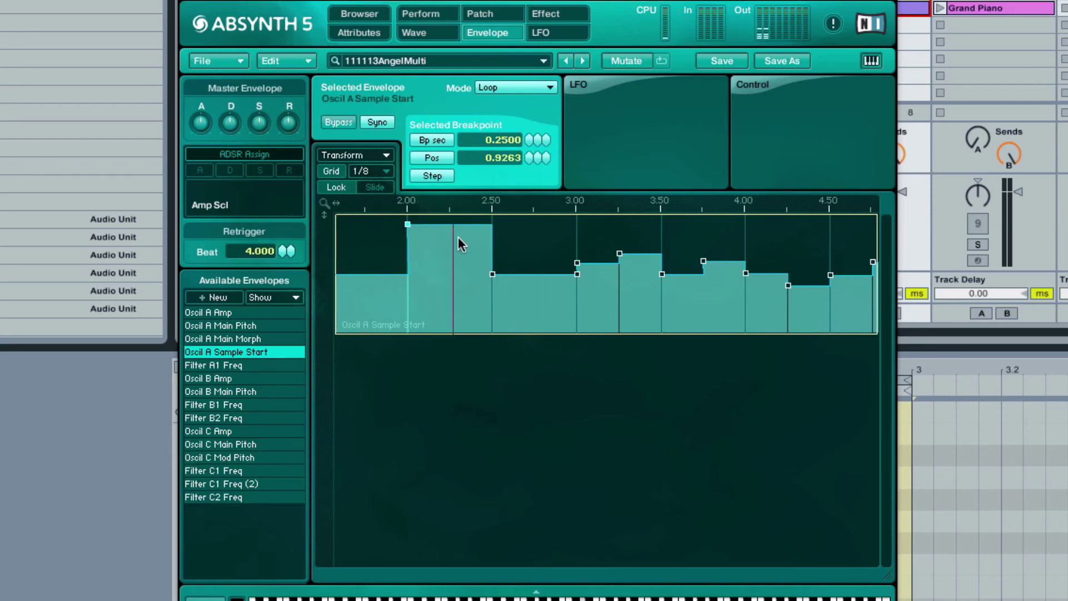
pyautogui.moveTo(409, 225); pyautogui.dragTo(409, 251)
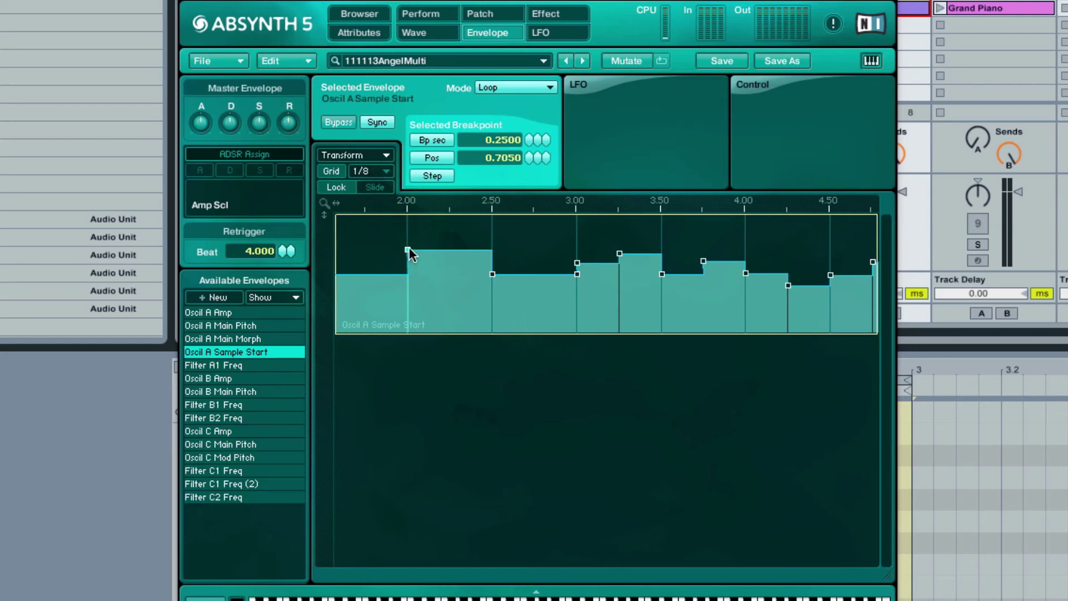
pyautogui.moveTo(409, 244); pyautogui.dragTo(412, 237)
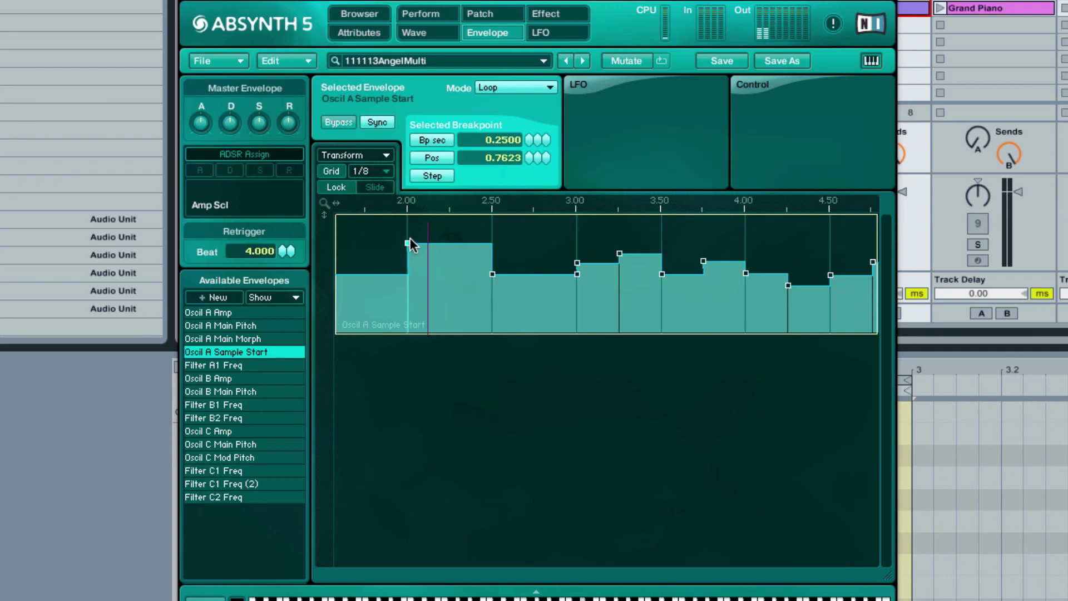
# Zoom the timeline out to beats 1–8 and lower the first low step to about 0.13.
pyautogui.moveTo(422, 204); pyautogui.dragTo(422, 123)
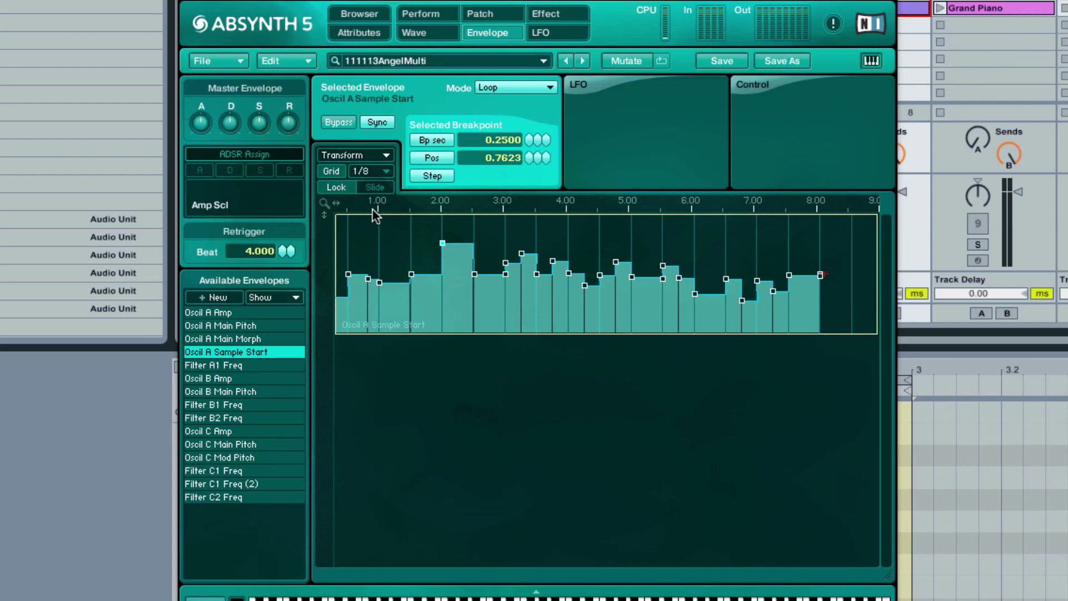
pyautogui.moveTo(372, 212); pyautogui.dragTo(325, 201)
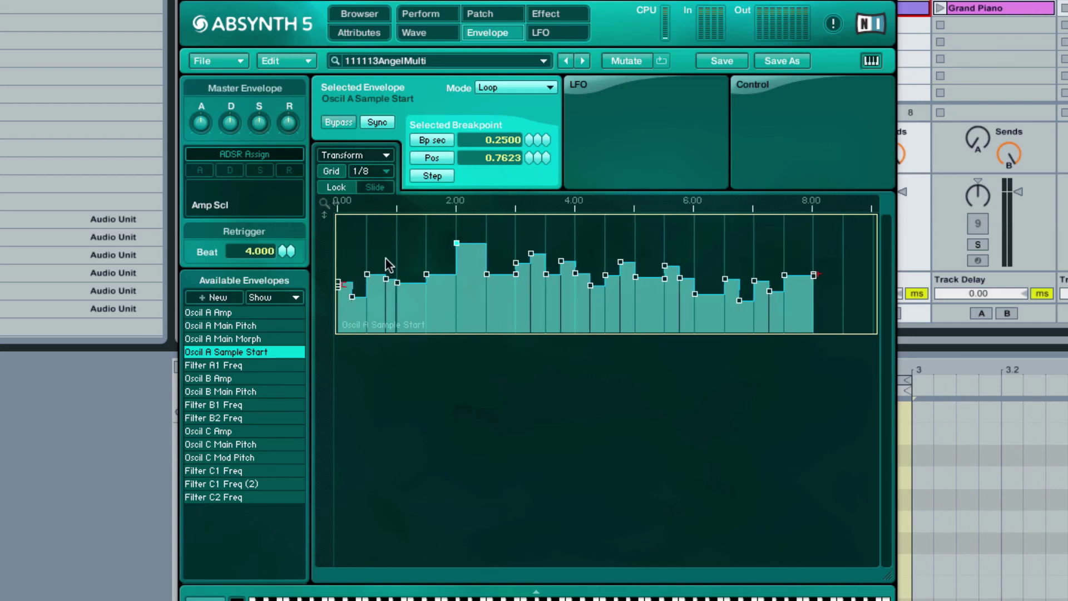
pyautogui.moveTo(352, 296); pyautogui.dragTo(352, 316)
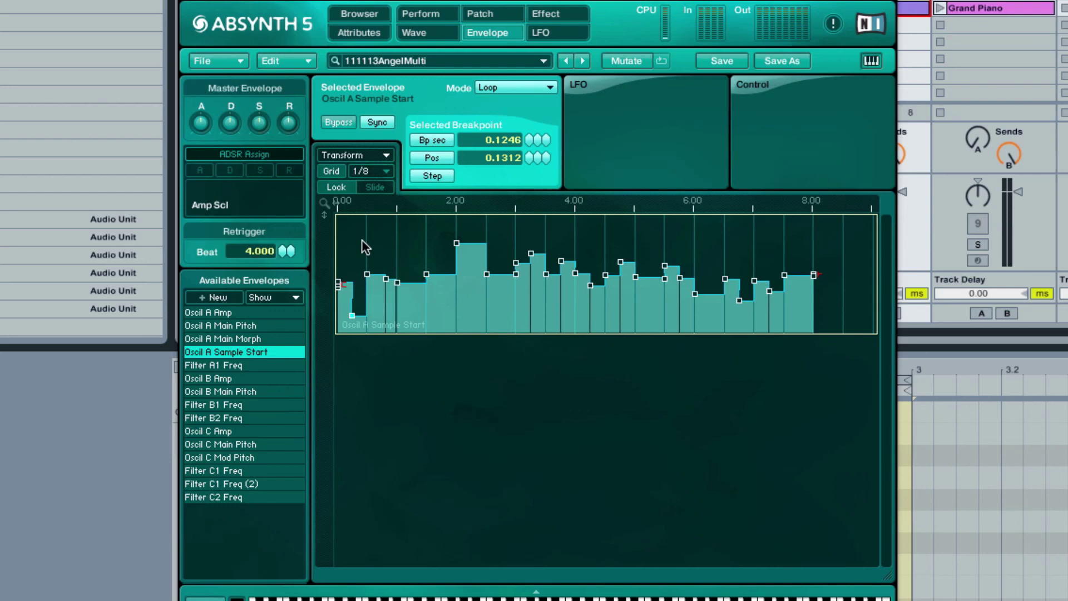
# Set the early Sample Start step at 0.125 to exactly 0.7630.
pyautogui.click(397, 280)
pyautogui.click(367, 275)
pyautogui.doubleClick(520, 157)
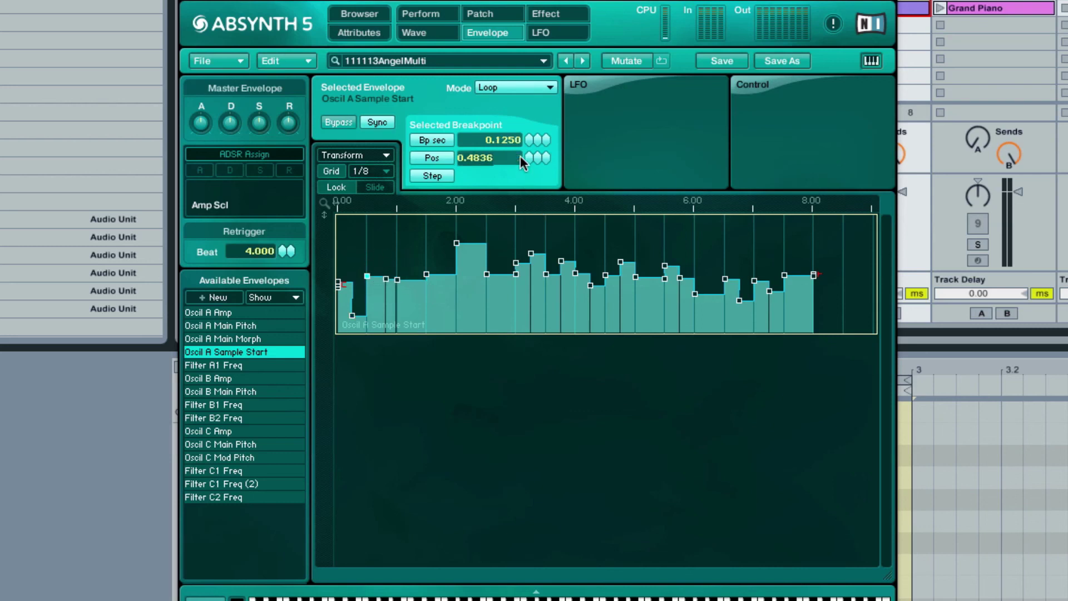
pyautogui.write('0.763')
pyautogui.press('Return')
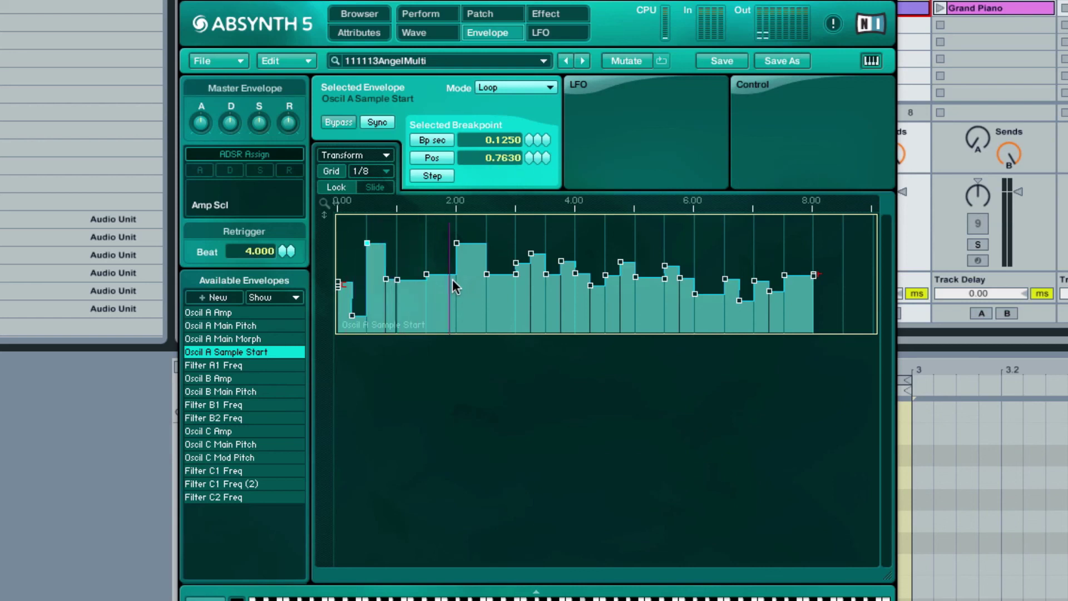
# Raise the next two early steps to about 0.73 and 0.75.
pyautogui.click(427, 274)
pyautogui.moveTo(427, 274); pyautogui.dragTo(435, 246)
pyautogui.moveTo(397, 280); pyautogui.dragTo(398, 245)
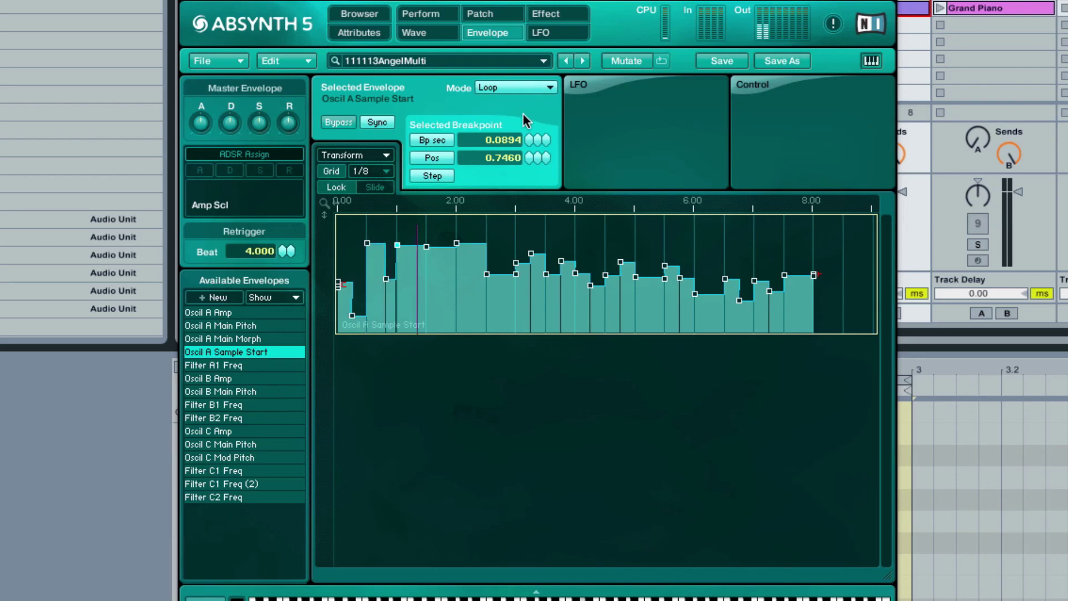
# On the Patch page's Osc A Main settings, try a transpose of 0, then re-edit it back to 12.
pyautogui.click(484, 14)
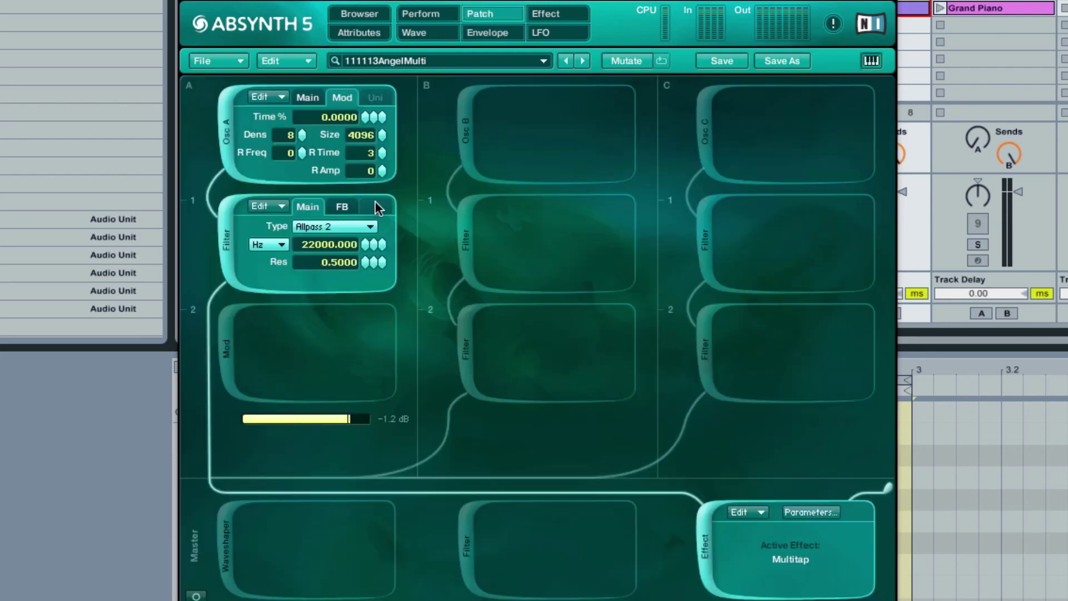
pyautogui.click(308, 98)
pyautogui.doubleClick(352, 152)
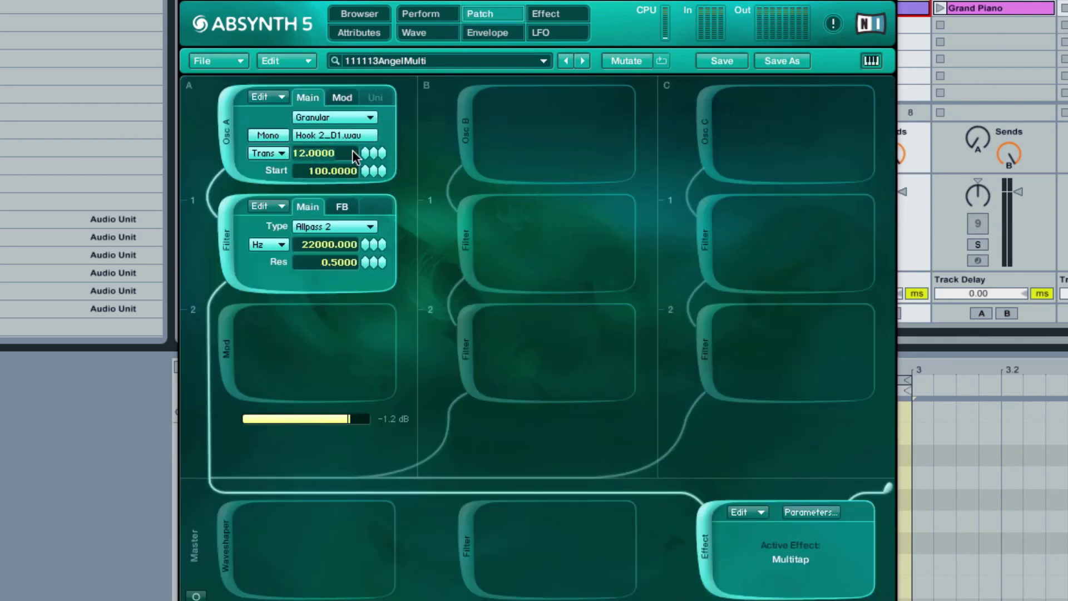
pyautogui.write('0')
pyautogui.press('Return')
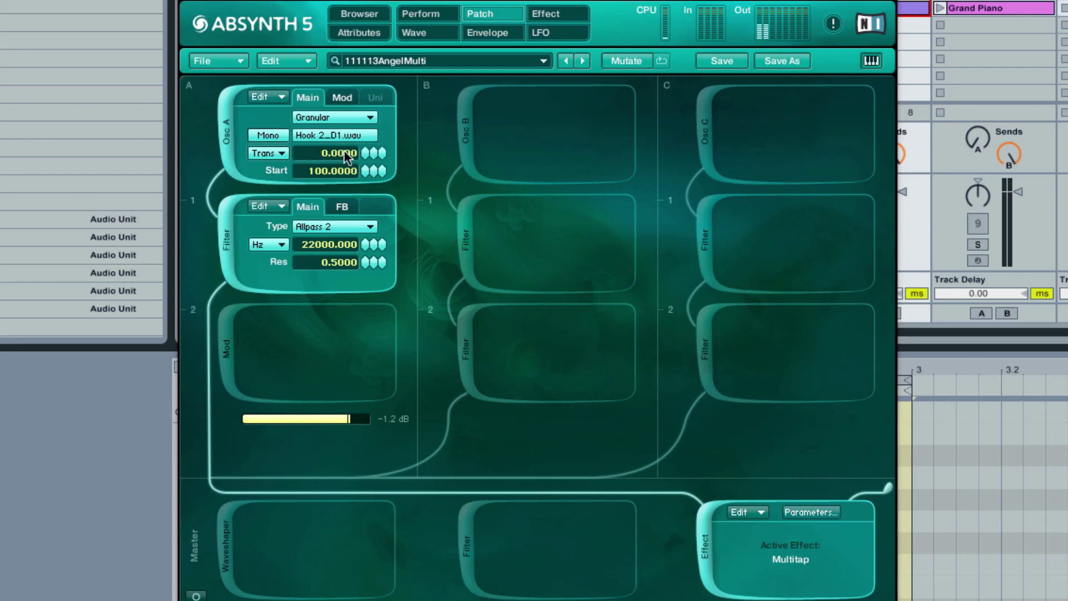
pyautogui.doubleClick(344, 149)
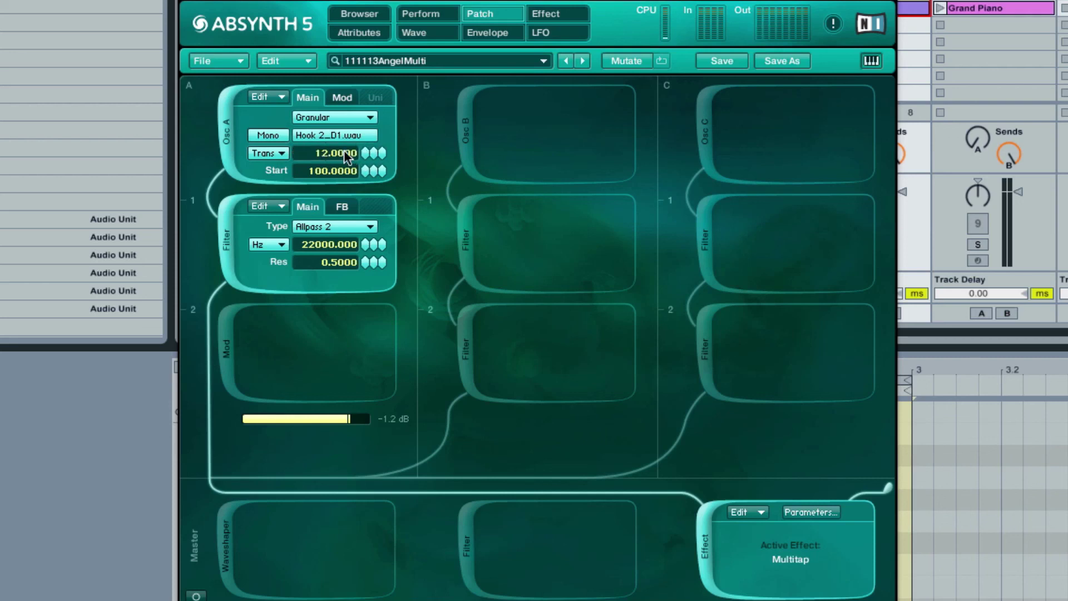